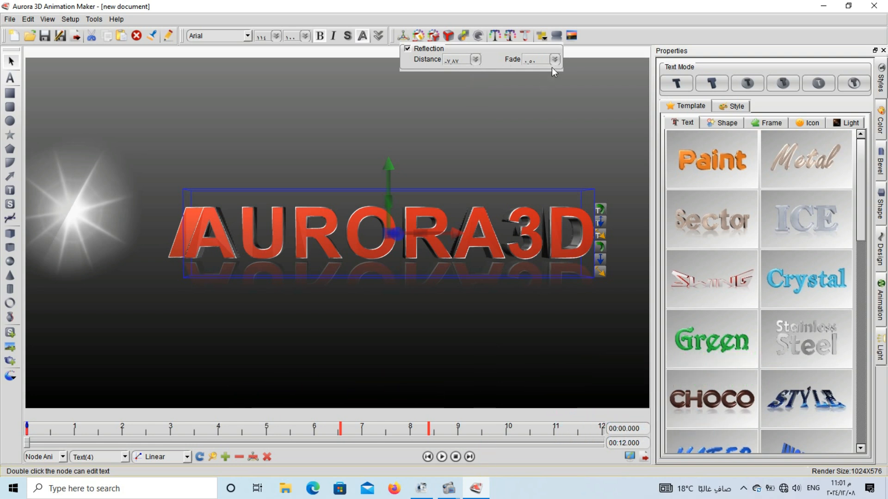
Set the reflection fade of the AURORA3D text to 0.70.
left_click(554, 60)
left_click_drag(551, 92, 559, 69)
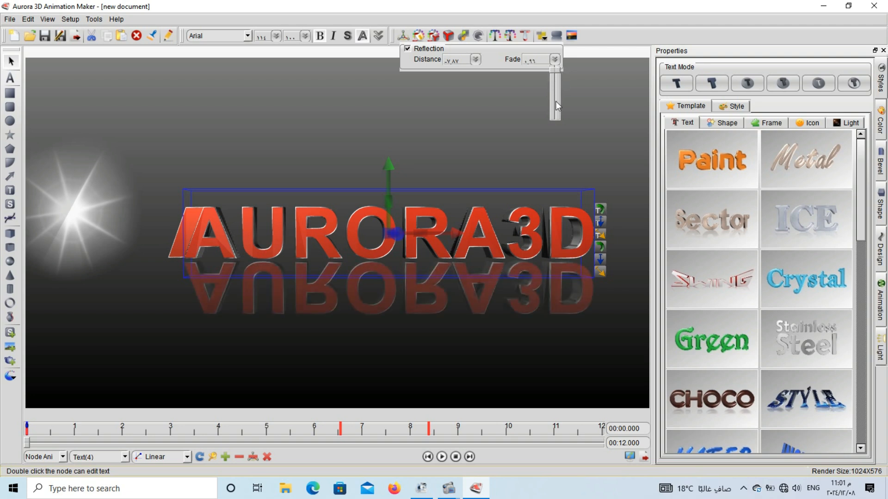
left_click_drag(555, 101, 554, 82)
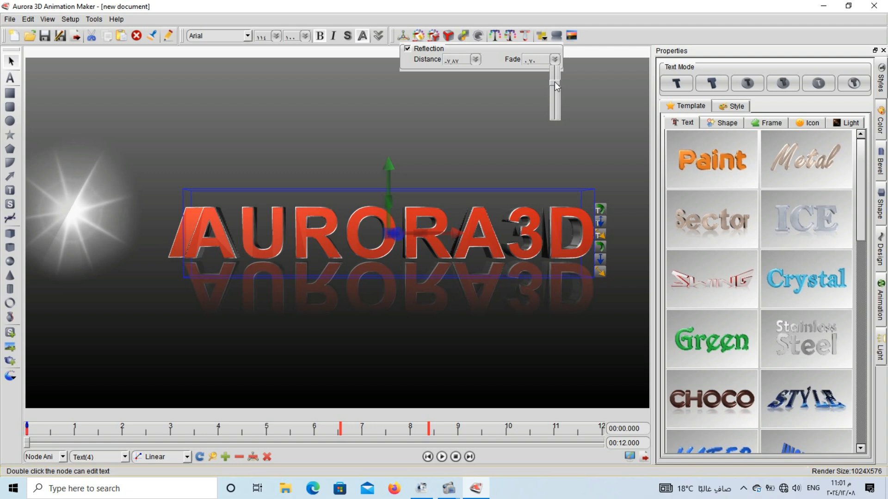
Apply Align Horizontal to the AURORA3D text and reset its position.
left_click(551, 34)
left_click(544, 37)
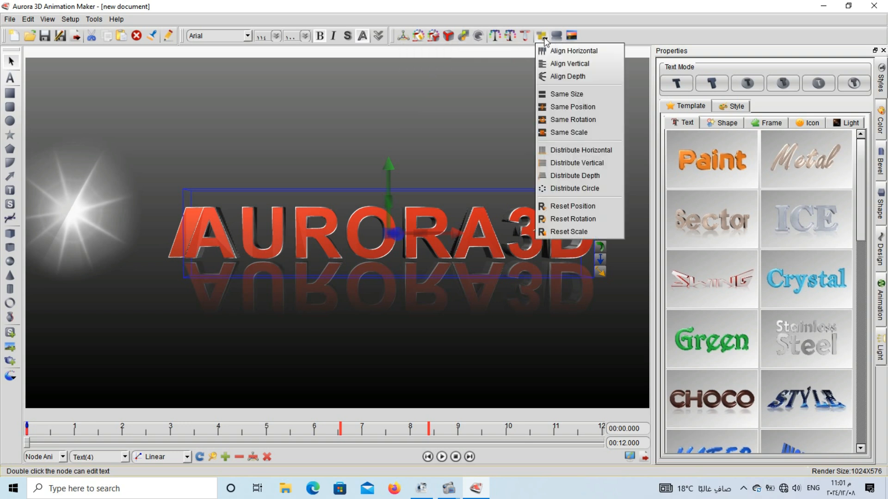
left_click(568, 55)
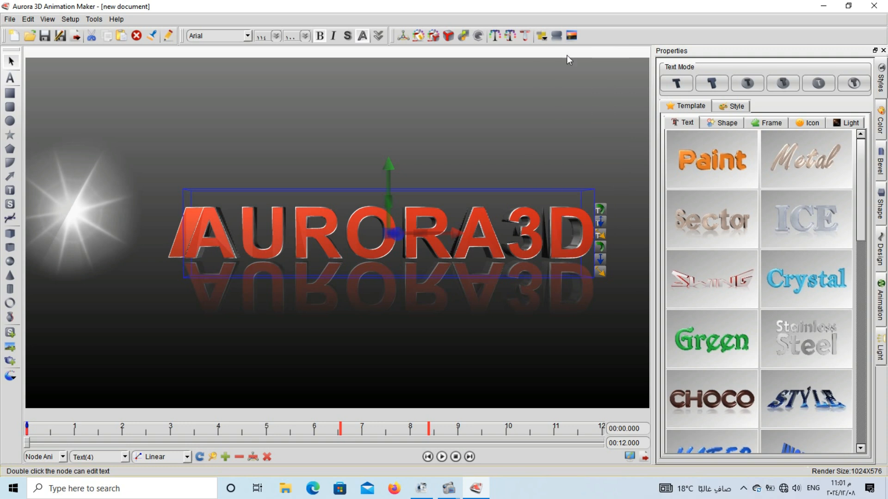
left_click(543, 38)
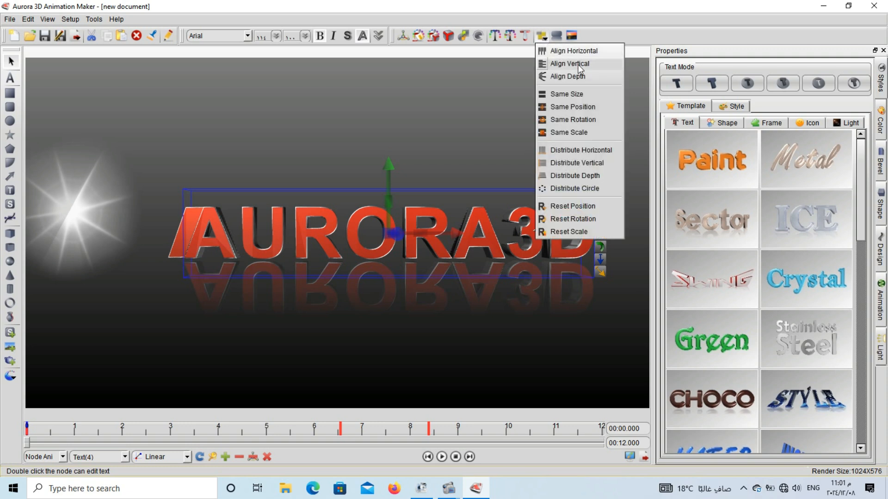
left_click(594, 208)
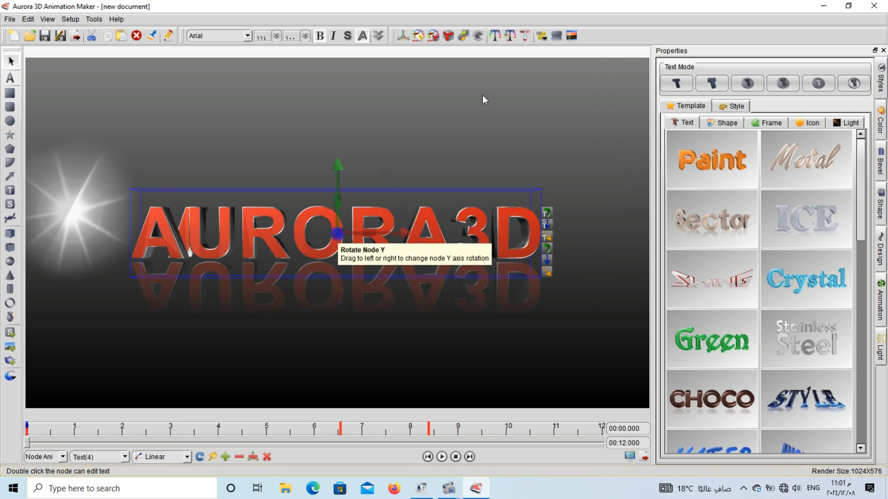
Try Reset Scale and Distribute Depth on the AURORA3D text.
left_click(542, 36)
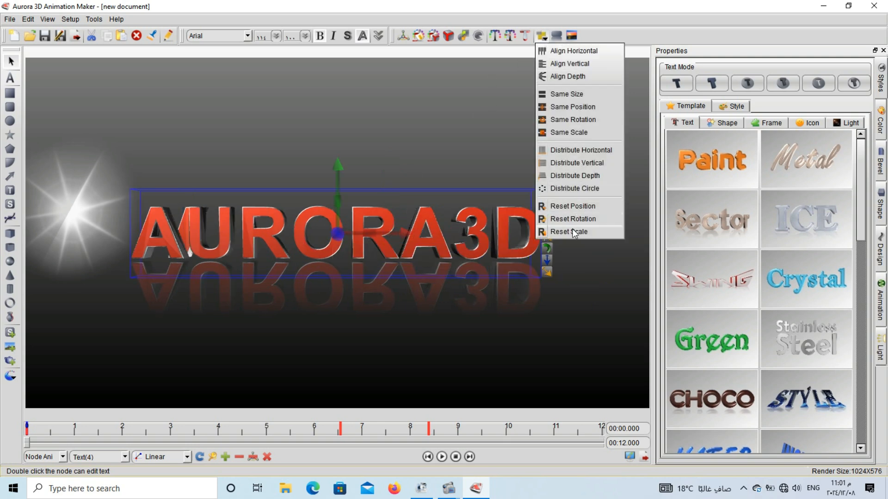
left_click(571, 226)
left_click(542, 36)
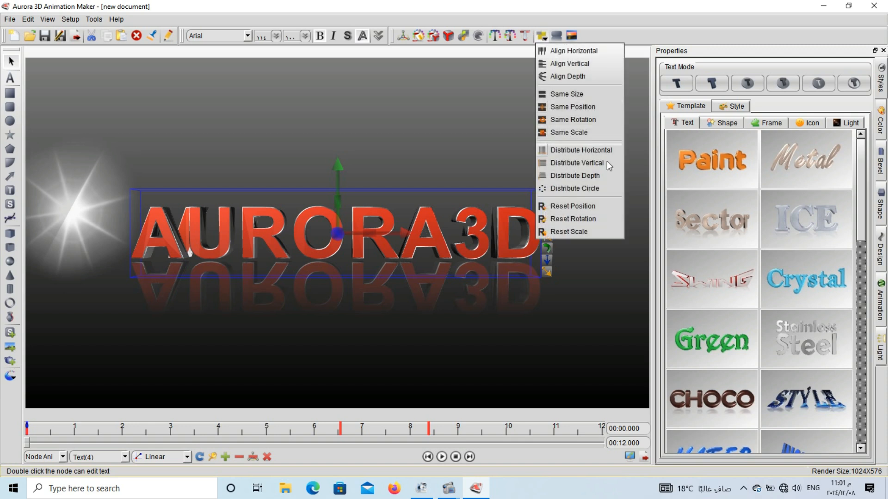
left_click(585, 176)
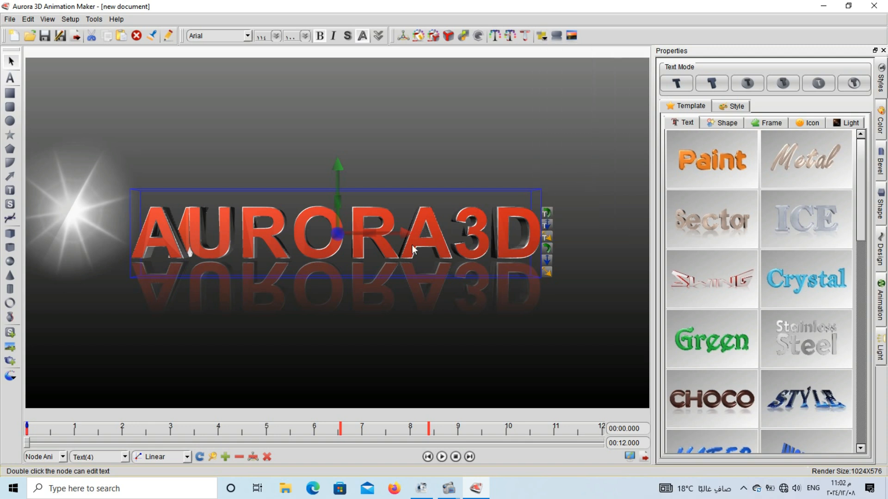
Replace the AURORA3D text with two lines: "will work with several lines" and "all will be set".
double_click(362, 253)
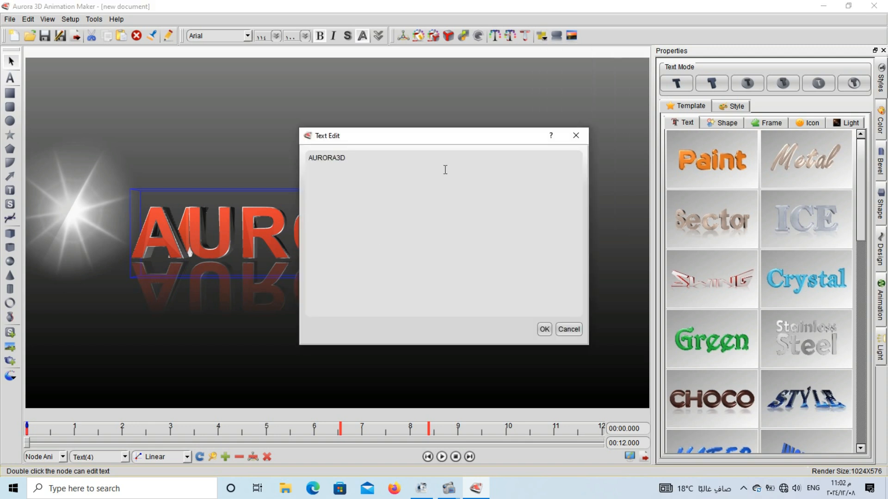
key("BackSpace")
key("BackSpace")
key("BackSpace")
key("BackSpace")
key("BackSpace")
key("BackSpace")
key("BackSpace")
key("BackSpace")
type("will w")
type("or")
type("k wi")
type("th ")
type("severa")
type("l lines ")
type("all")
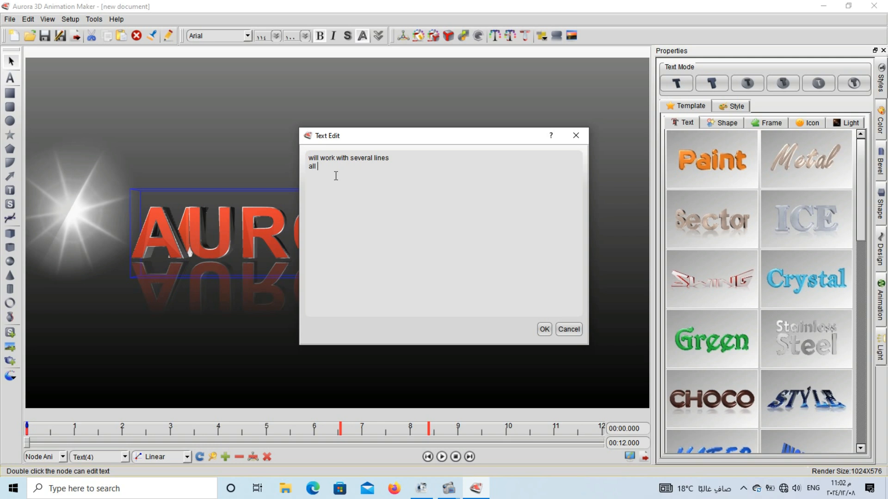
type(" will be set")
left_click(546, 330)
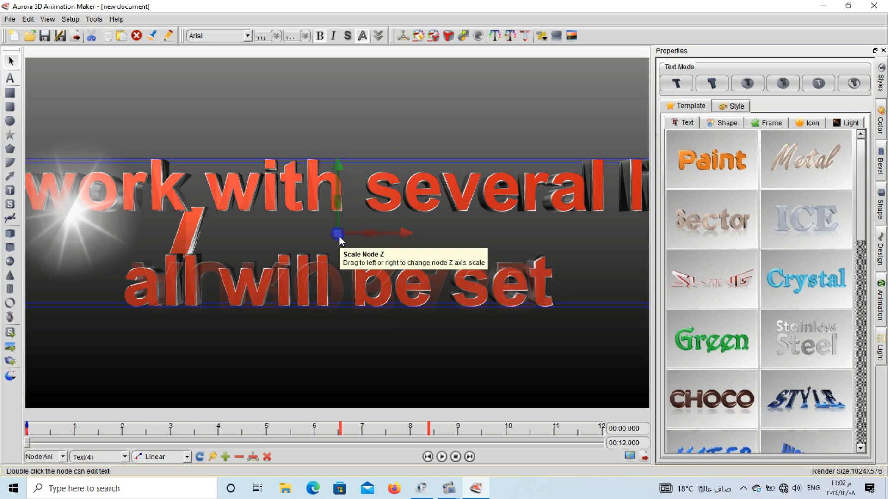
Scale the two-line text down to fit within the canvas and move it into the upper area.
left_click_drag(338, 234, 11, 231)
left_click_drag(287, 216, 297, 137)
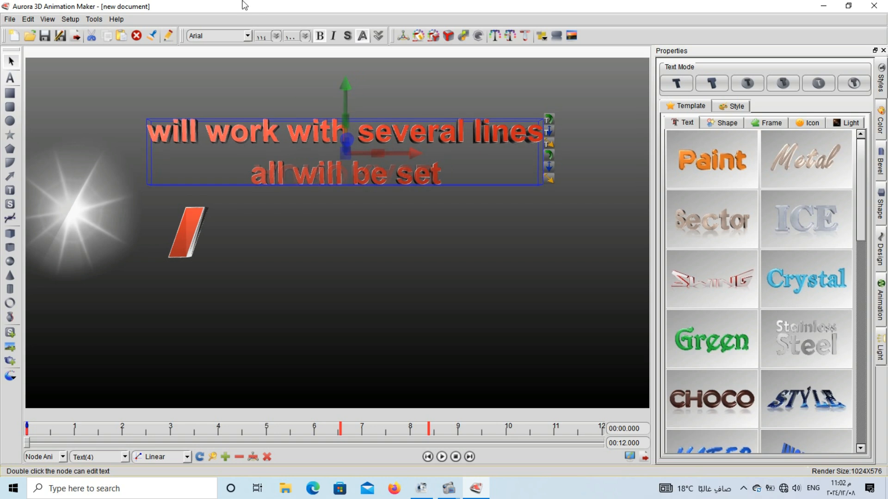
Set the two-line text's font to Bedicta Hosta and shift the text slightly right and down.
left_click(213, 36)
scroll(213, 35, "down", 5)
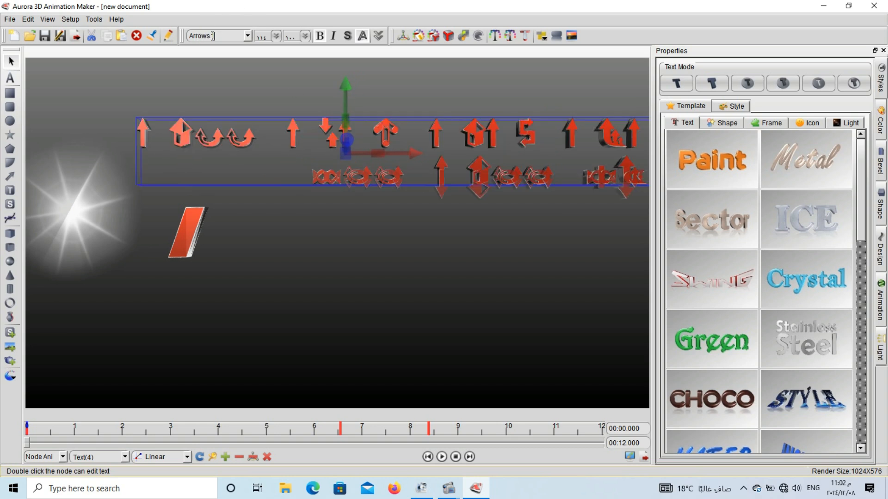
scroll(213, 36, "down", 2)
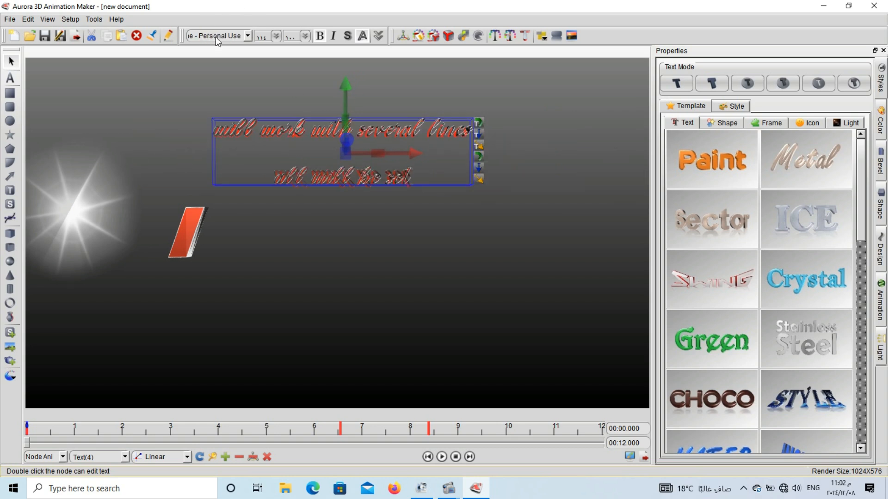
scroll(215, 37, "down", 3)
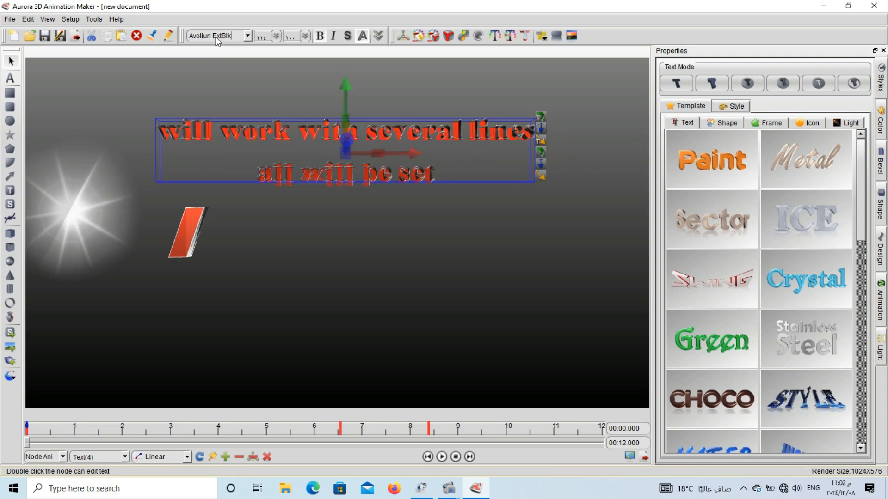
scroll(215, 37, "down", 1)
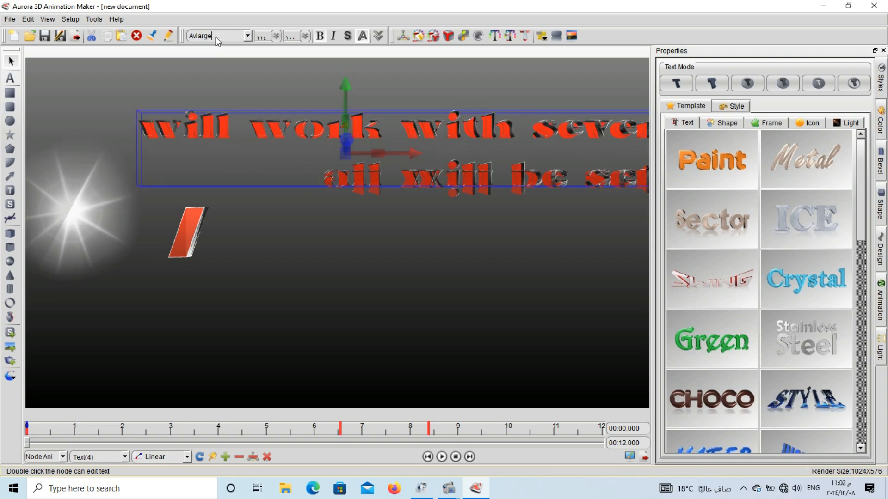
scroll(216, 37, "up", 1)
scroll(215, 37, "down", 3)
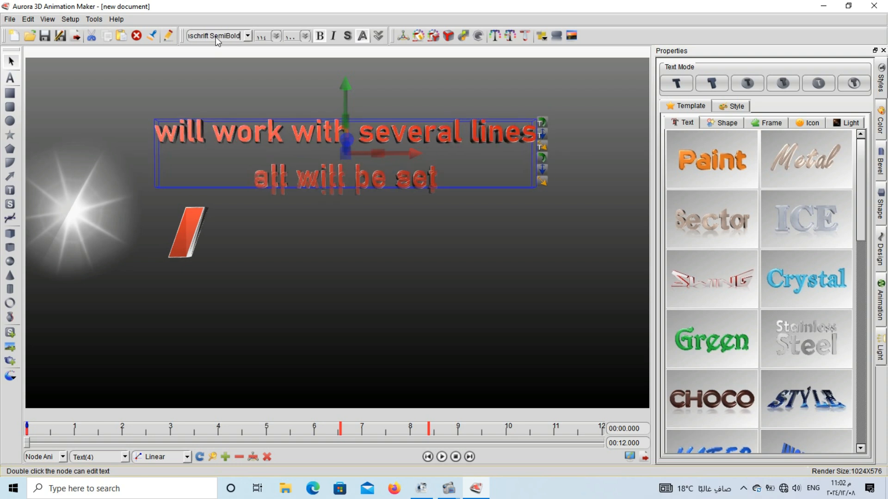
scroll(215, 37, "down", 2)
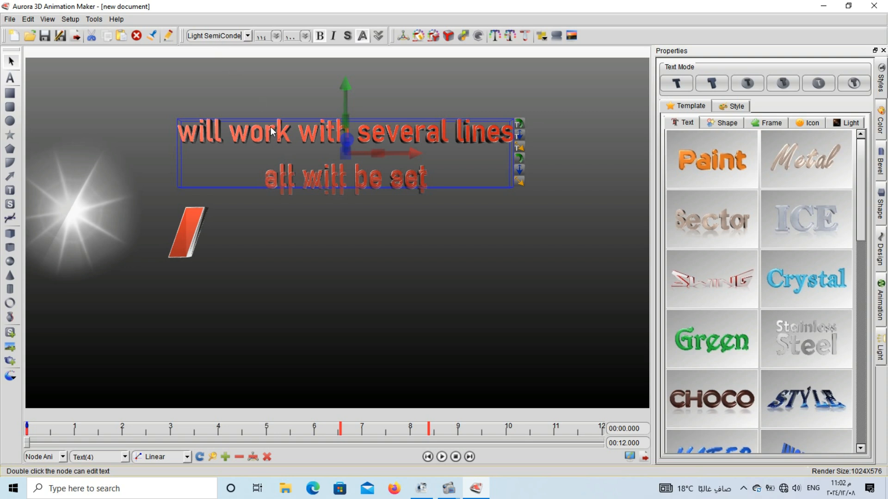
left_click(266, 189)
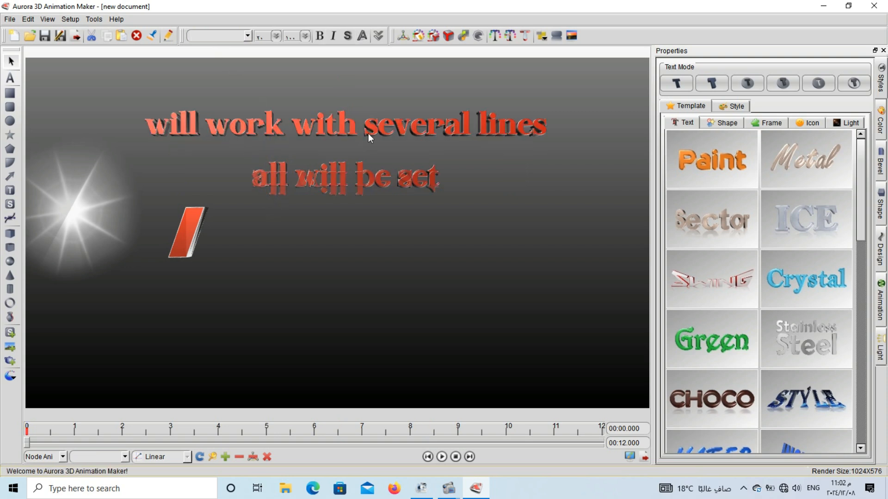
left_click_drag(368, 133, 338, 144)
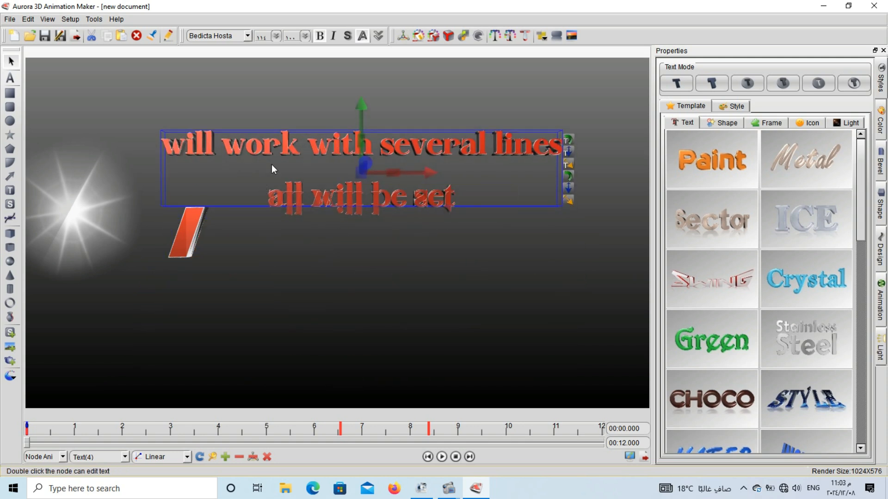
Try Align Depth, Align Vertical and Same Scale on the two-line text alone.
left_click(542, 37)
left_click(573, 79)
left_click(542, 36)
left_click(560, 63)
left_click(538, 39)
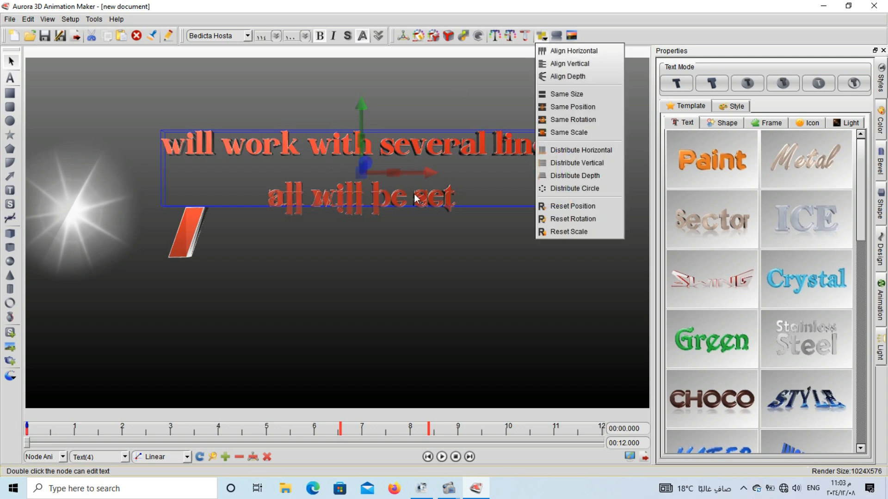
left_click(576, 131)
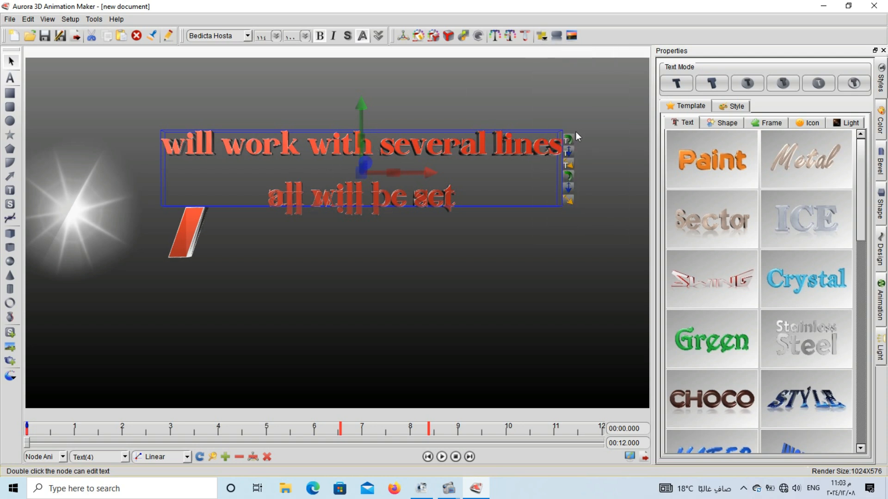
left_click(543, 37)
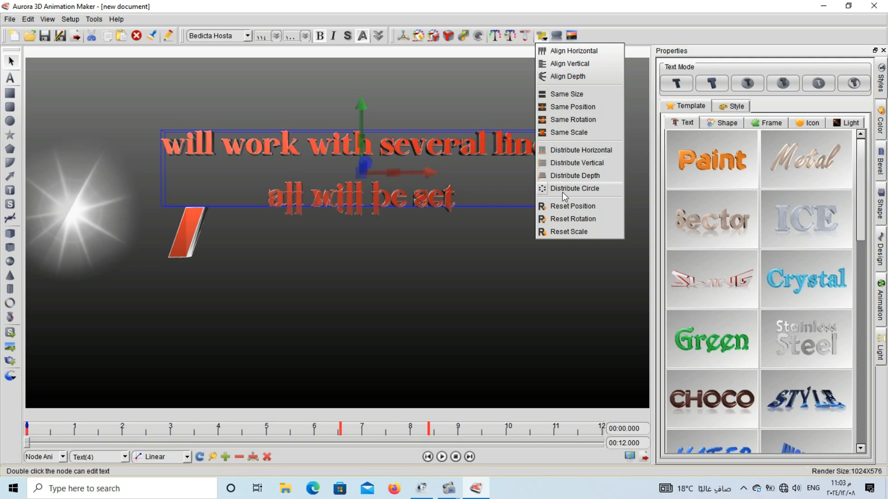
left_click(342, 220)
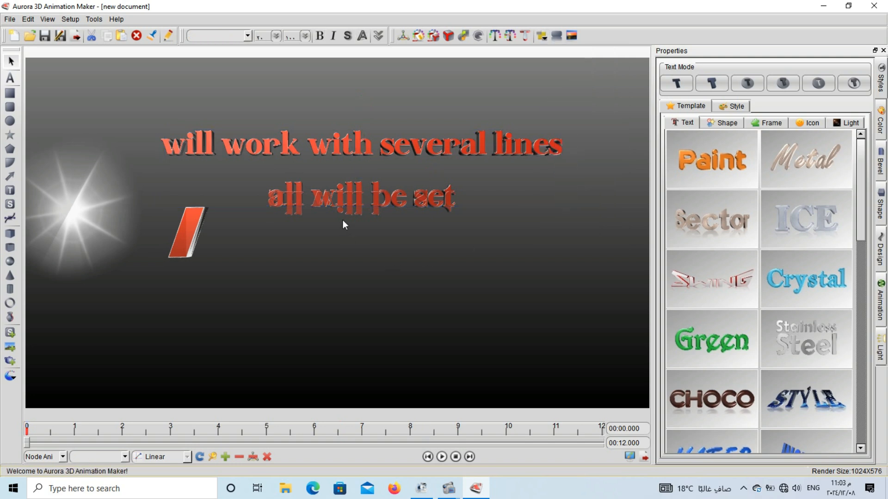
Move the red two-line text slightly up and right, and insert a new text object below it.
mouse_move(344, 193)
left_mouse_down()
mouse_move(368, 181)
mouse_move(337, 183)
left_mouse_up()
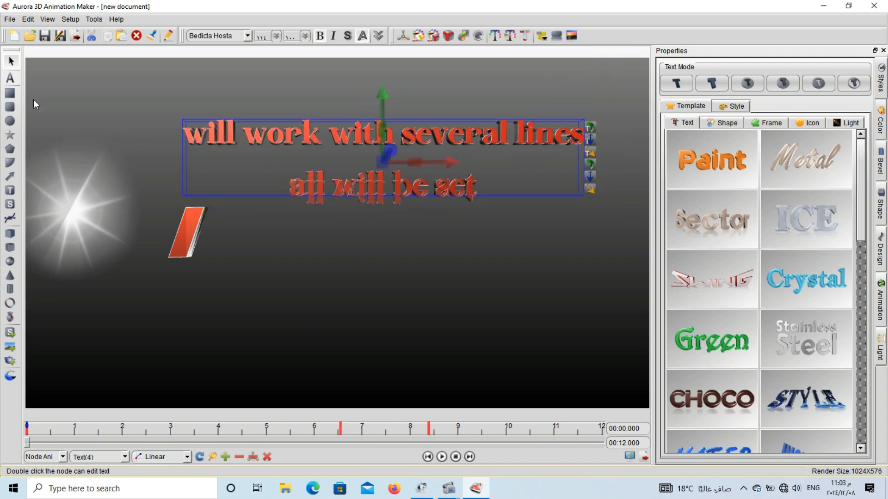
left_click(10, 78)
left_click(353, 303)
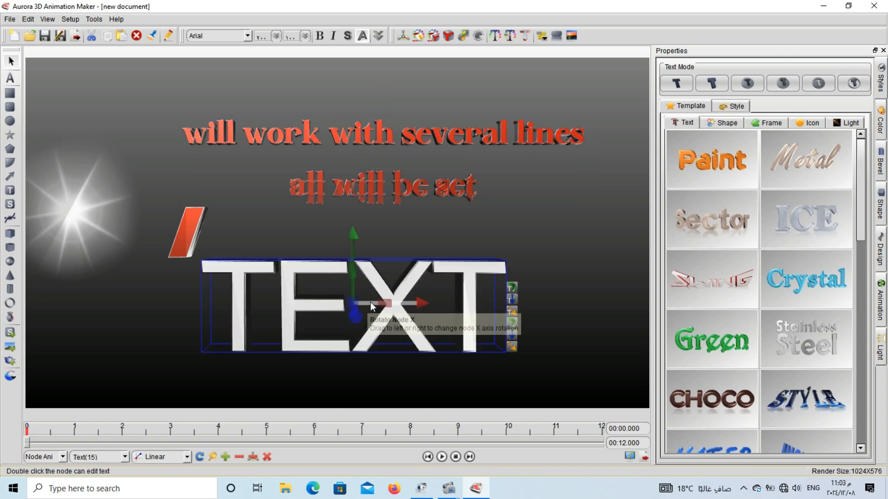
Change the new text object's content to "TEXT all letters" with "together" on a second line.
double_click(379, 329)
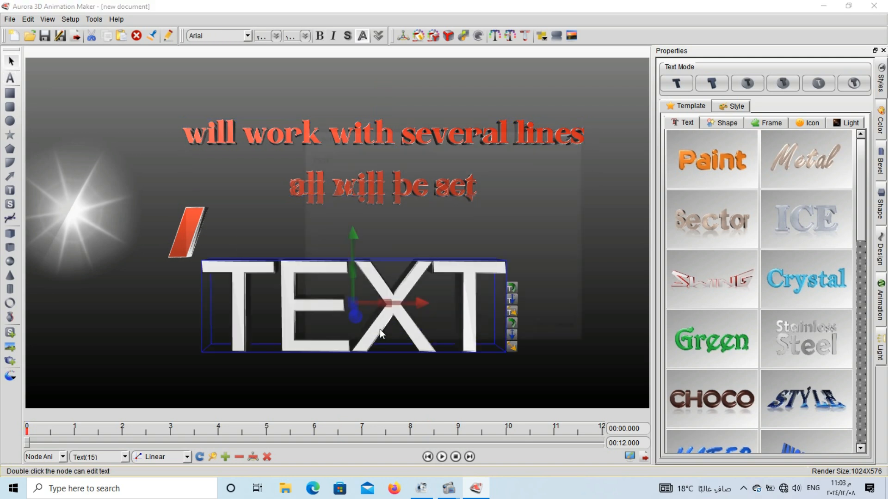
type("a")
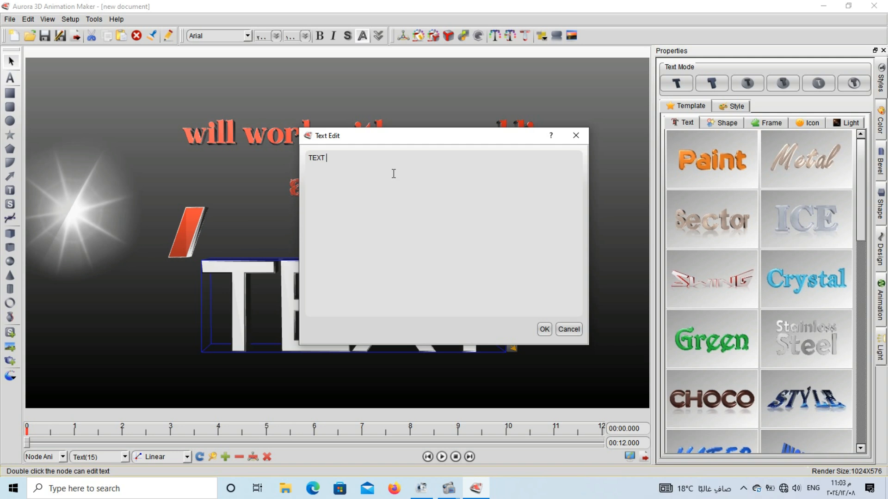
type("ll let")
type("ters ")
type("to")
type("ge")
type("ther")
left_click(544, 332)
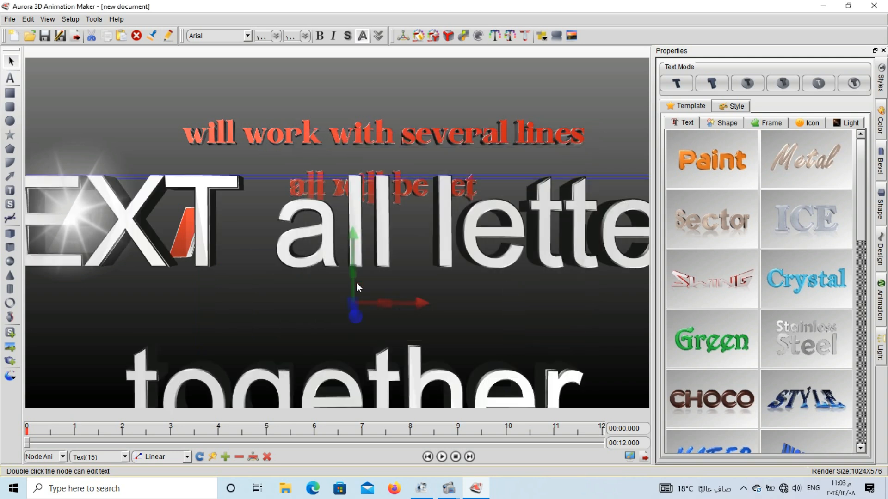
Scale the white text down and position it below the red two-line text.
left_click_drag(356, 301, 2, 309)
left_click_drag(249, 222, 264, 256)
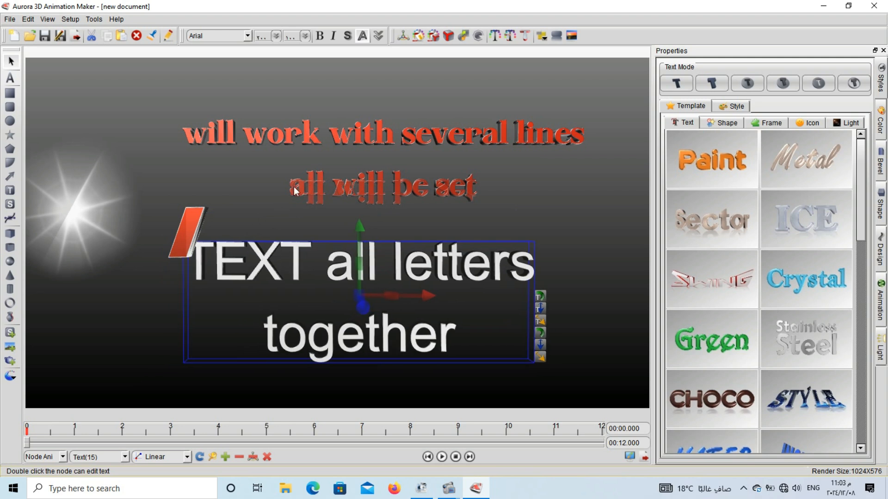
Select the red two-line text together with the white text and apply Align Horizontal and Align Vertical to them.
left_click_drag(590, 115, 300, 196)
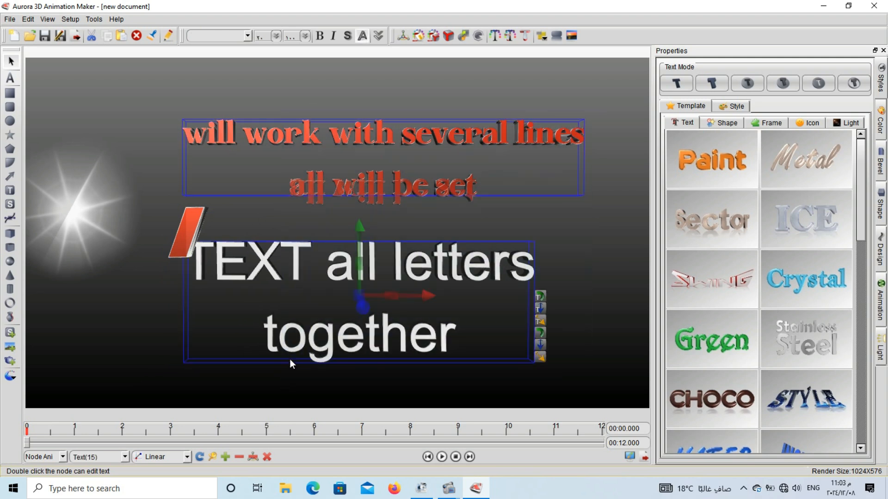
left_click(542, 37)
left_click(560, 51)
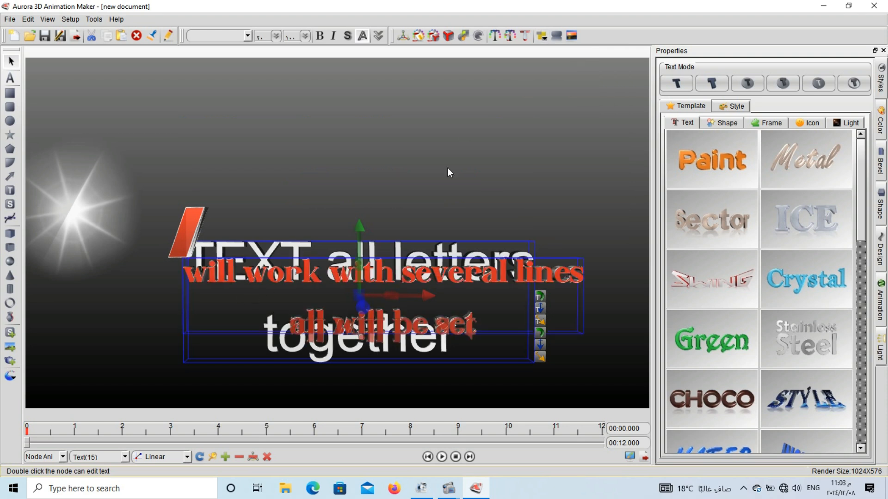
left_click(526, 37)
left_click(565, 64)
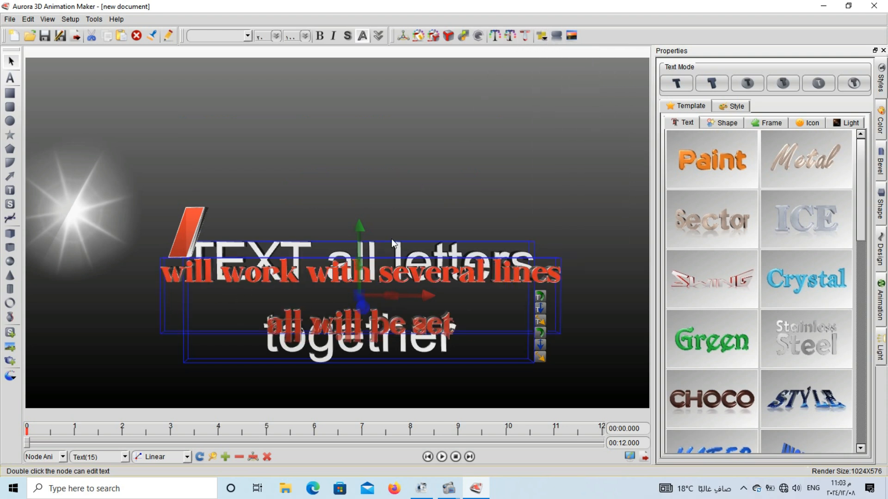
Apply Align Depth and Same Scale to the two selected texts.
left_click(543, 37)
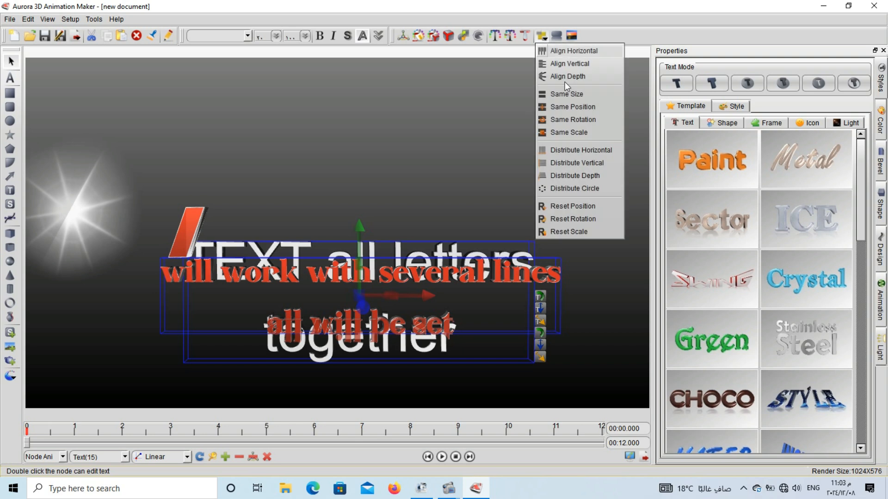
left_click(587, 81)
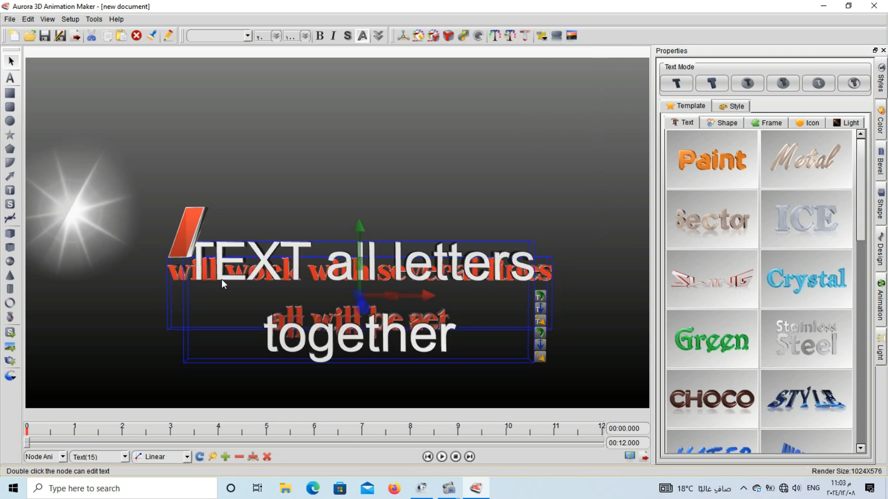
left_click(543, 36)
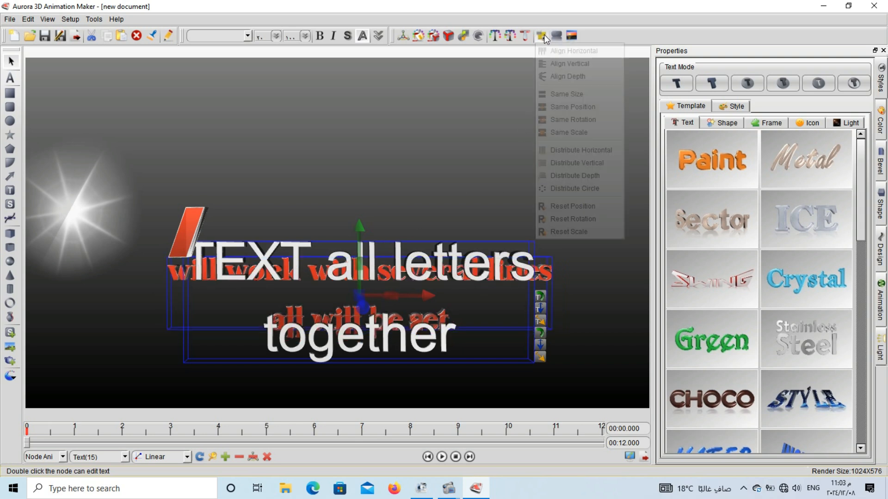
left_click(580, 135)
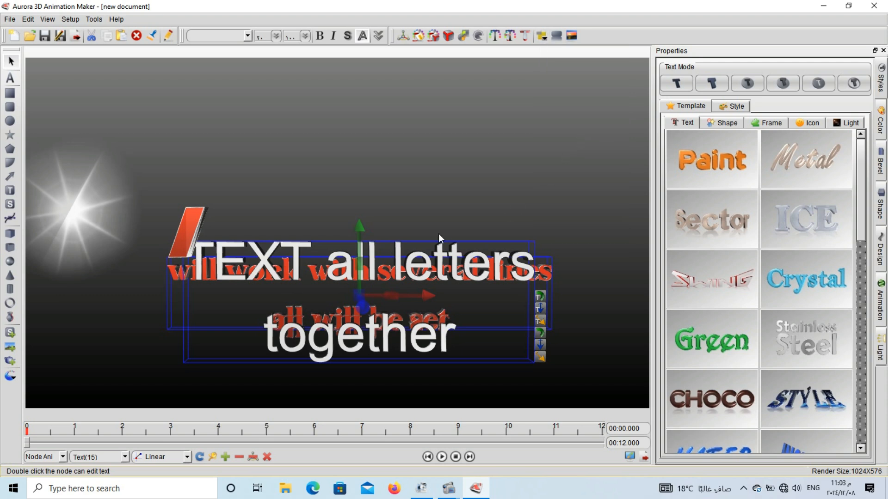
Try the second bevel profile on the two overlapping texts and move them together to the middle of the scene.
left_click_drag(253, 274, 215, 166)
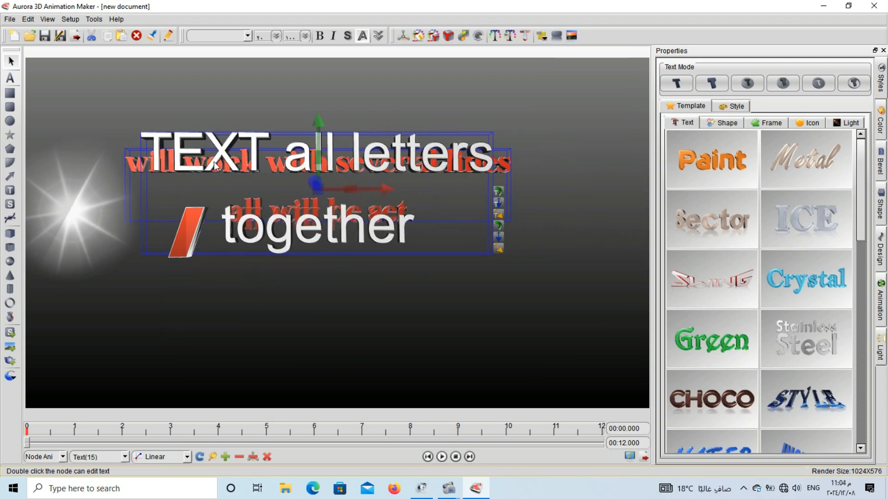
left_click(526, 39)
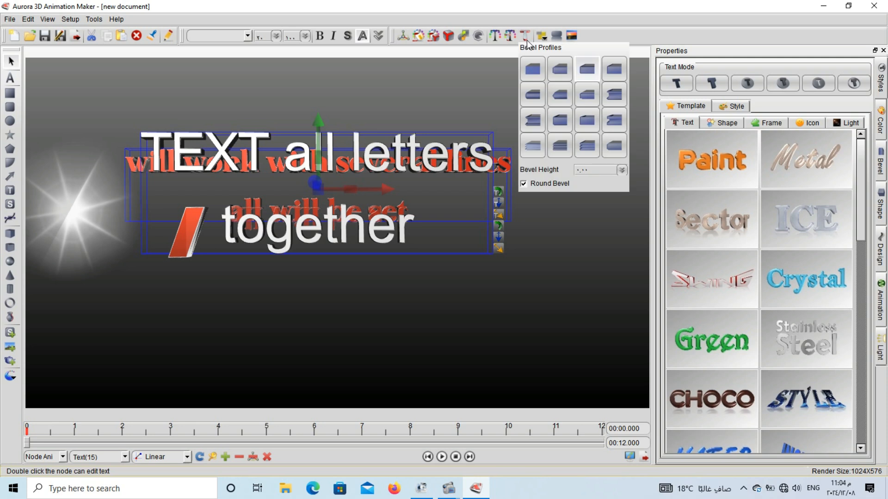
left_click(559, 69)
left_click(317, 228)
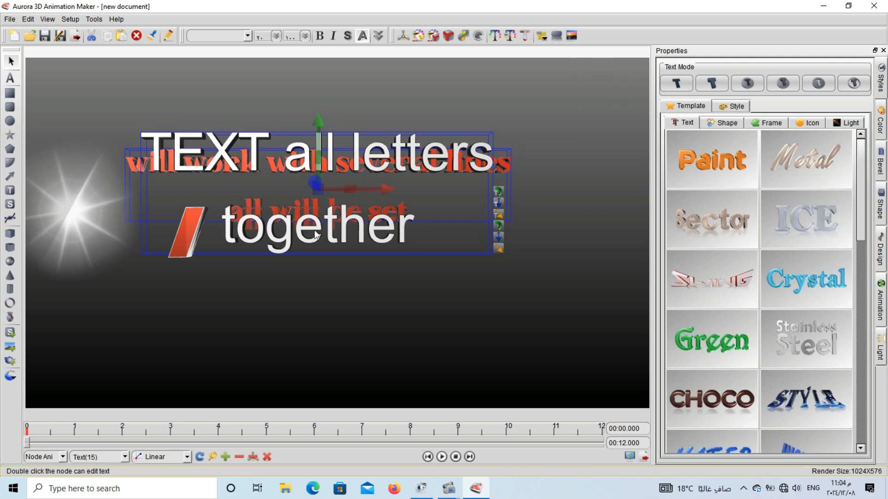
left_click_drag(288, 238, 305, 303)
left_click(436, 125)
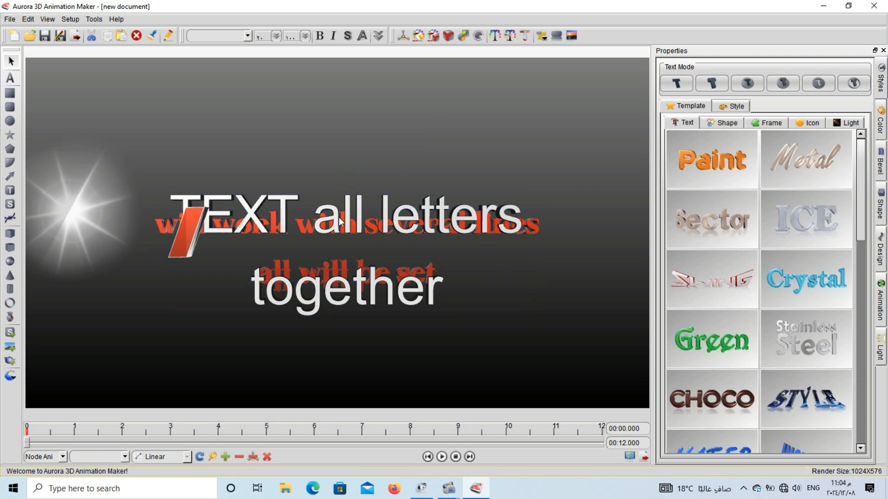
Enlarge the white text alone until "together" nearly fills the scene width, and apply the third bevel profile.
left_click(336, 197)
left_click_drag(337, 197, 463, 169)
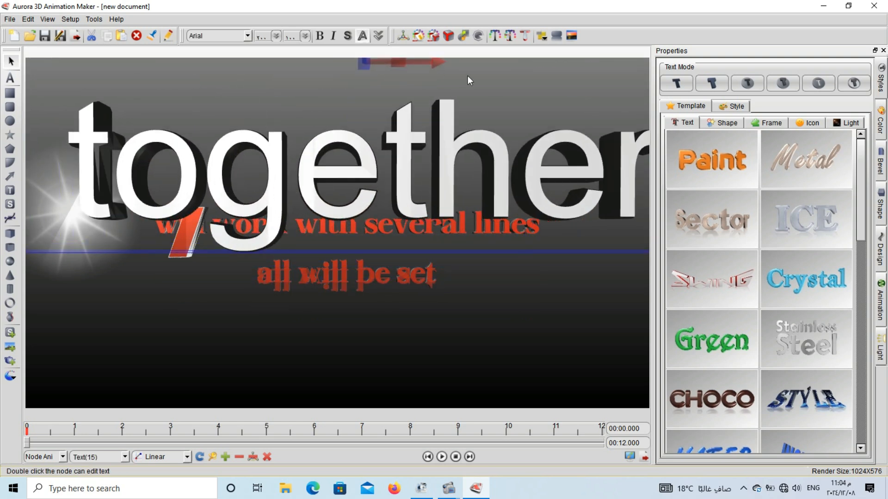
left_click(526, 36)
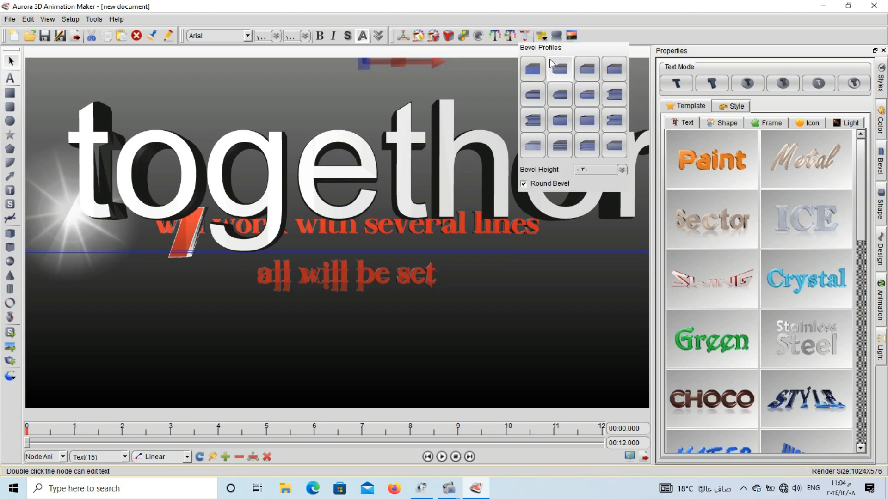
left_click(585, 78)
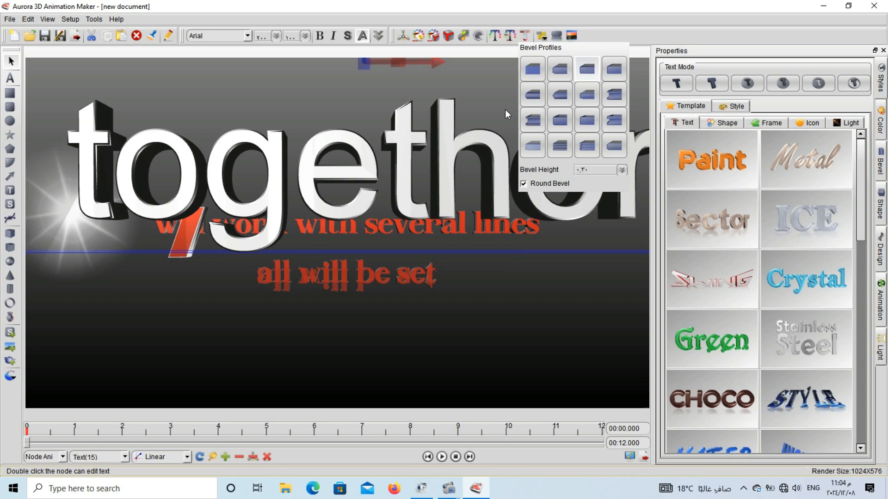
Try several other bevel profiles on the white text, including the stepped and grooved ones, ending with the fourth profile.
left_click(534, 94)
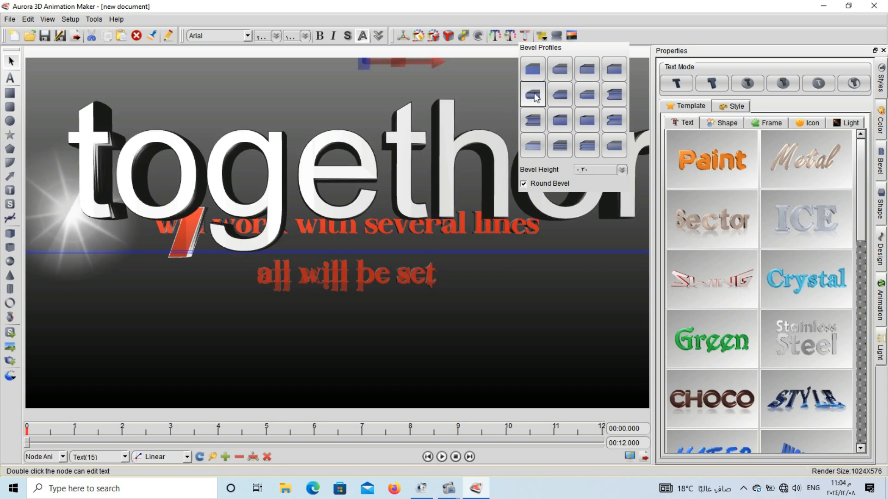
left_click(534, 121)
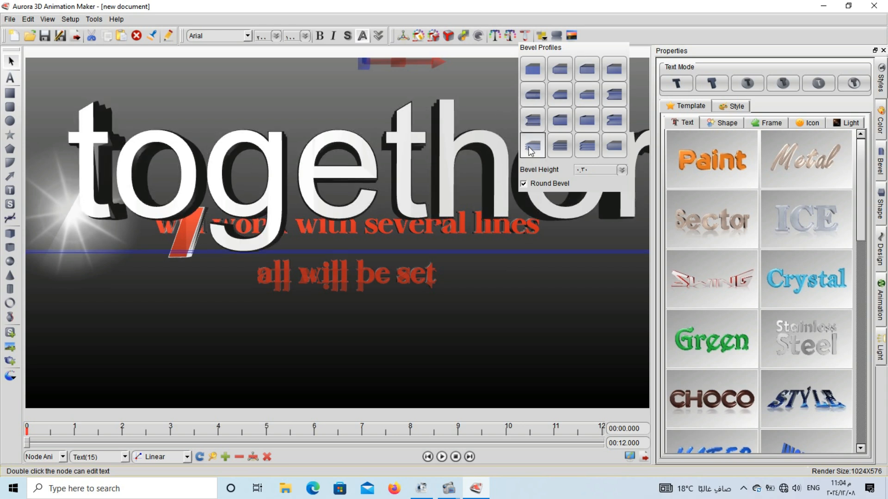
left_click(557, 149)
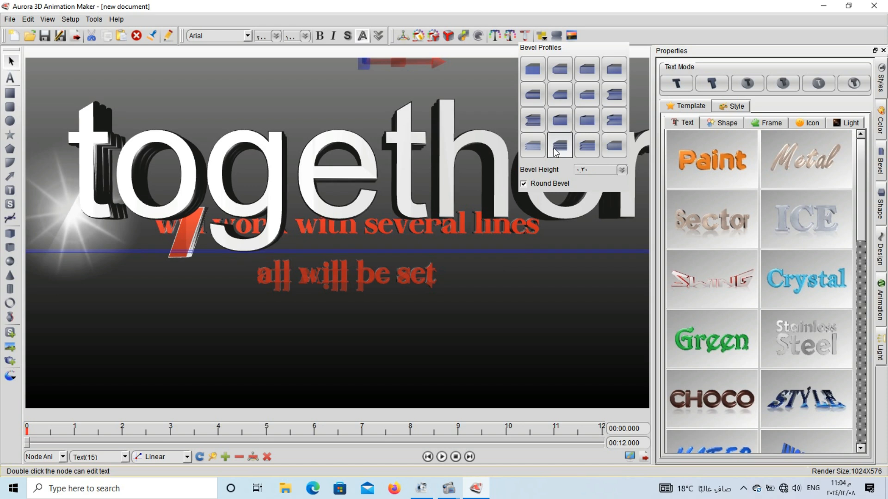
left_click(587, 149)
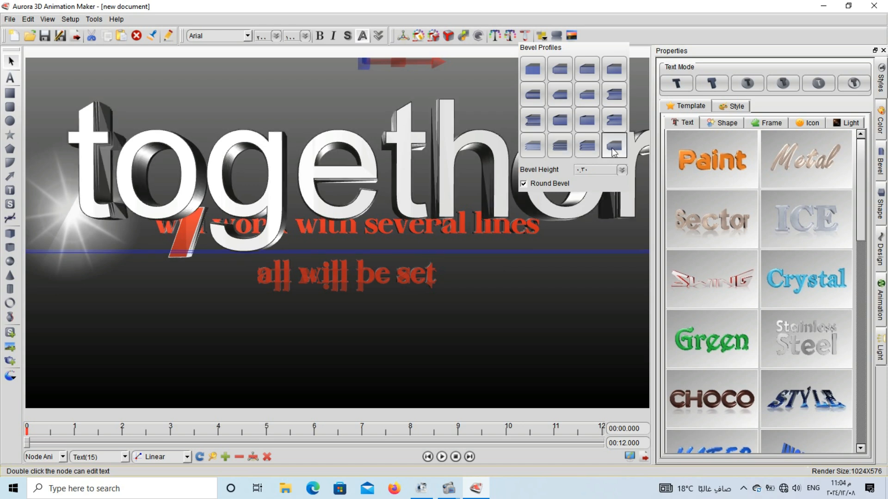
left_click(615, 121)
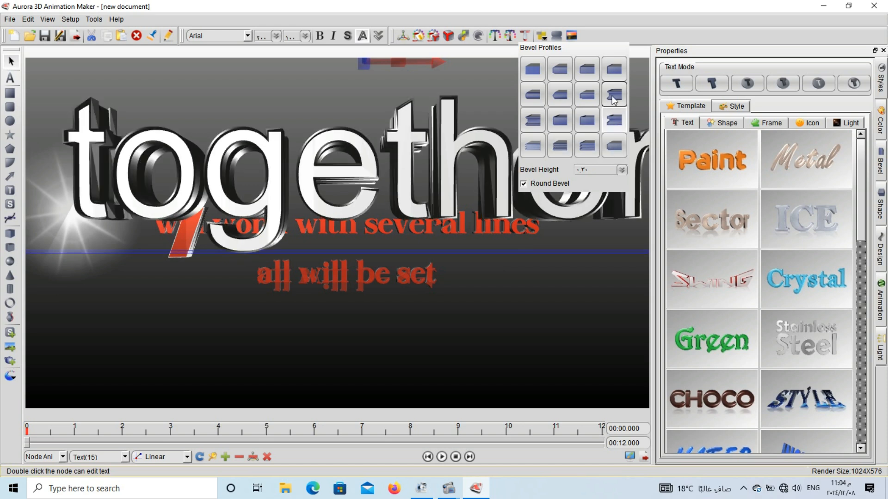
left_click(615, 98)
left_click(613, 77)
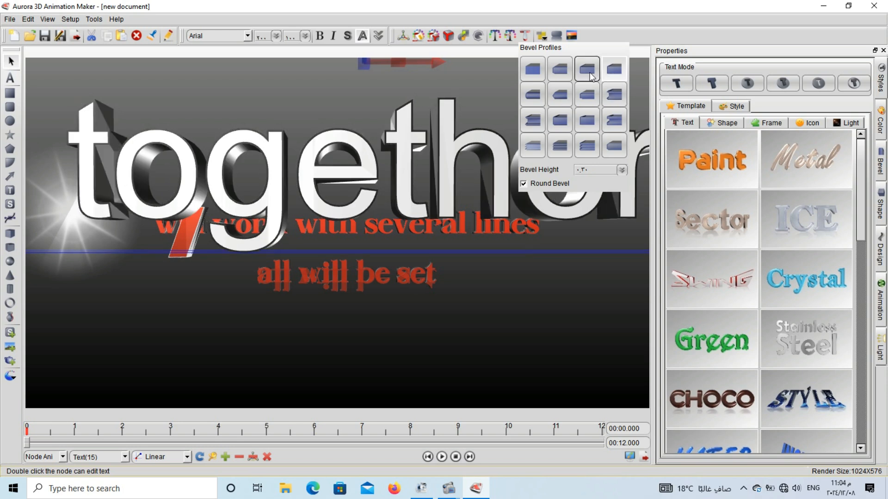
Try Shape bevel profiles in the white text's bevel properties, ending with the first profile, and set the bevel height to 4.72.
left_click(882, 124)
left_click(881, 163)
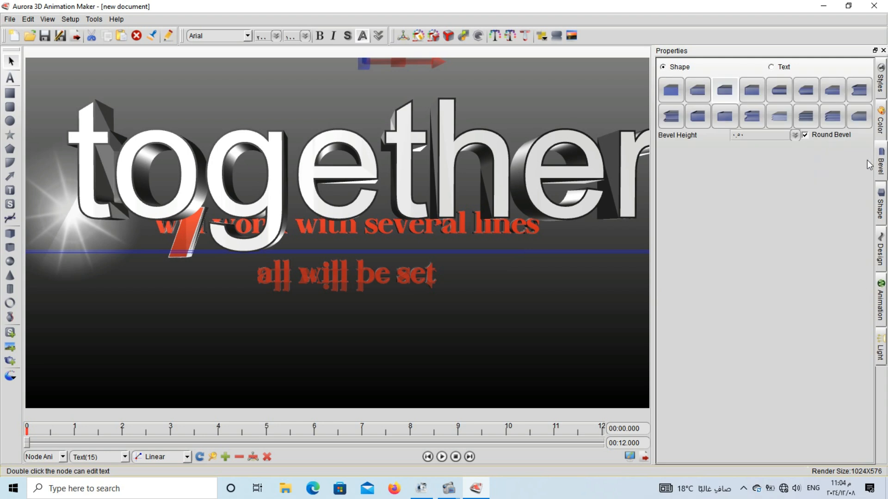
left_click(525, 40)
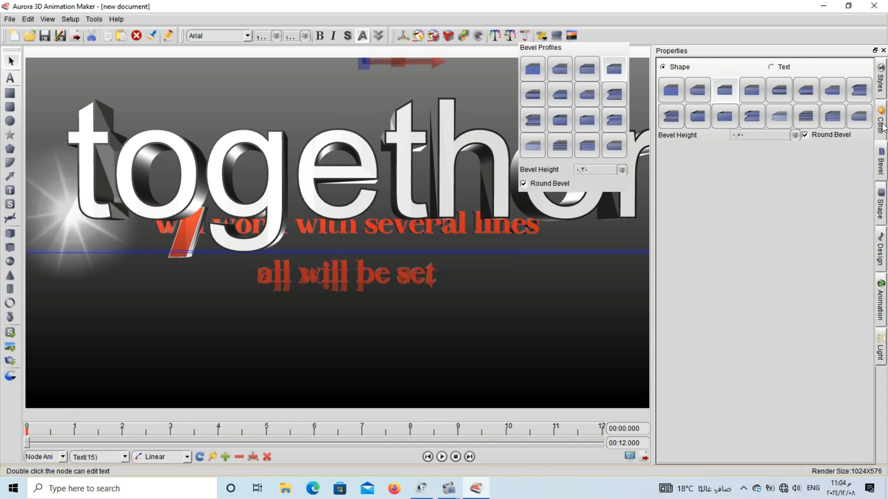
left_click(882, 168)
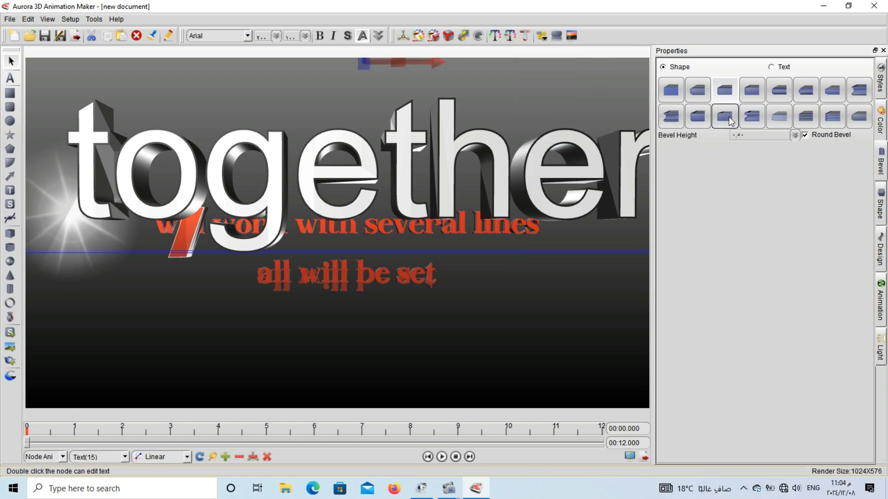
left_click(724, 117)
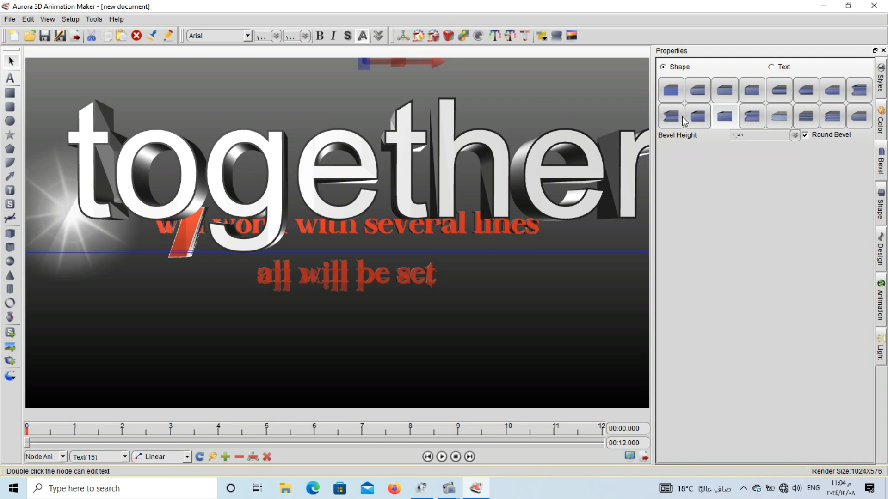
left_click(680, 117)
left_click(673, 96)
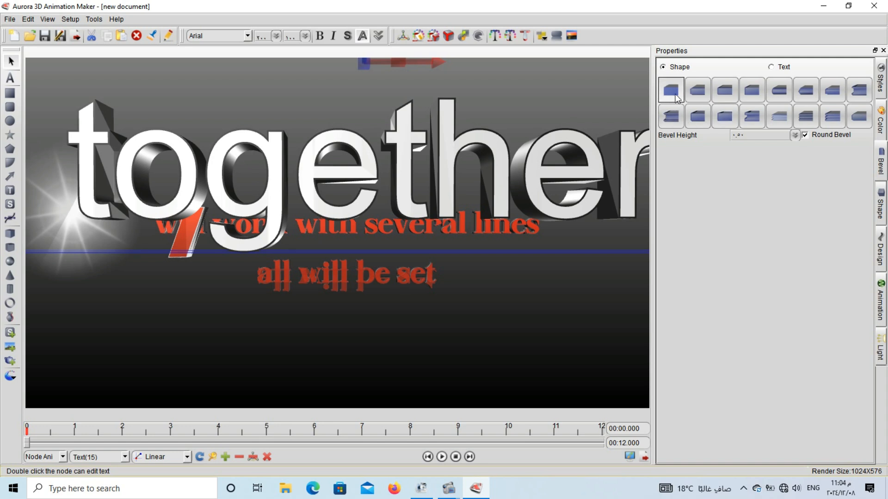
left_click(794, 137)
left_click_drag(794, 190, 796, 188)
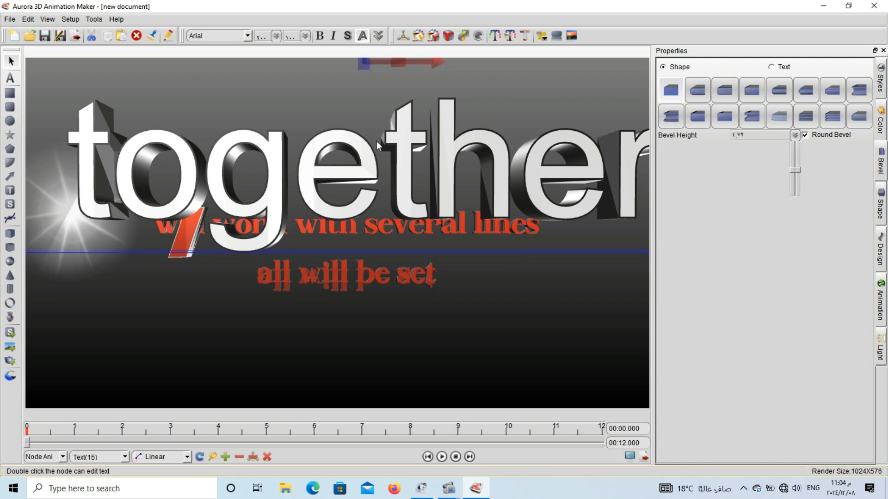
Move the white text down and to the left, and vary the bevel size of its letters directly in the scene.
left_click_drag(388, 124, 145, 193)
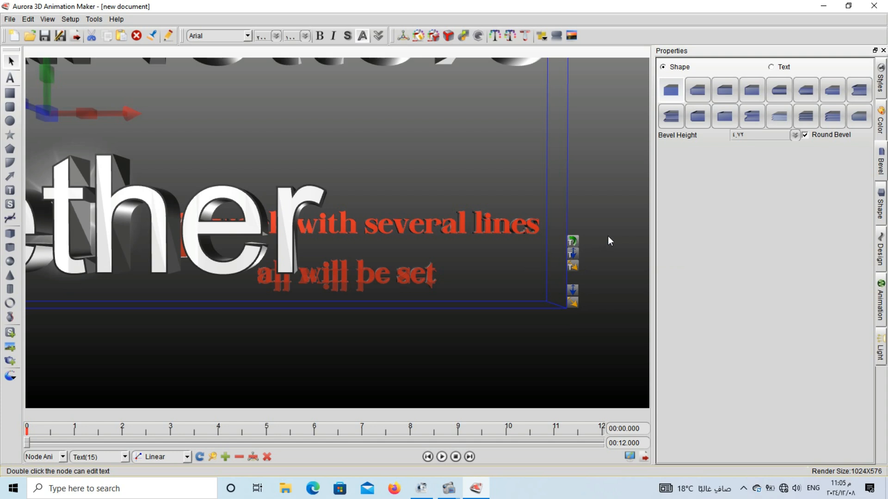
left_click(570, 241)
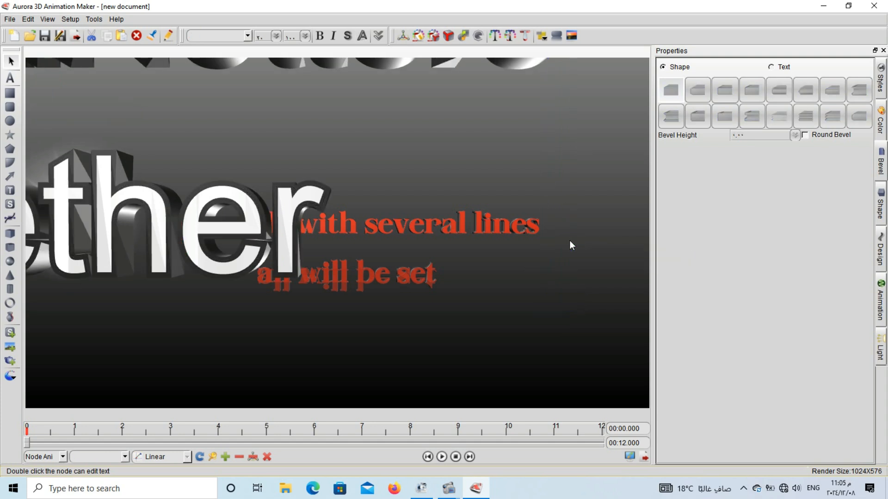
left_click(297, 202)
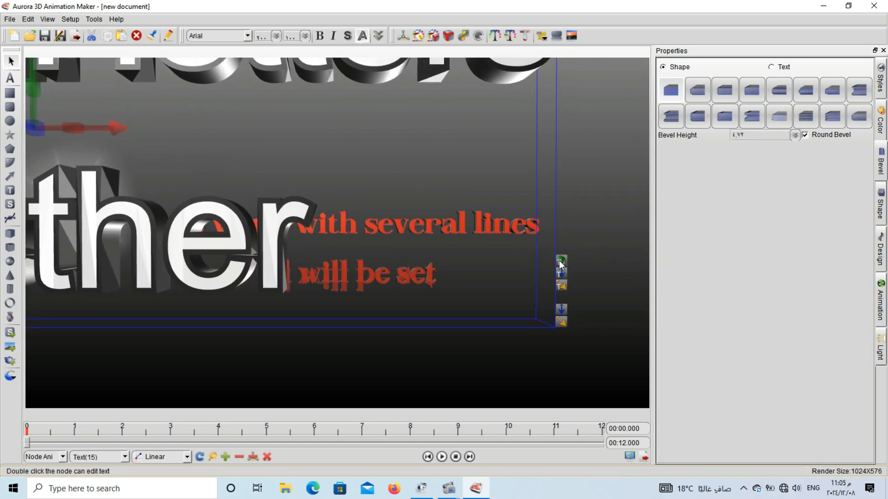
left_click_drag(415, 263, 274, 215)
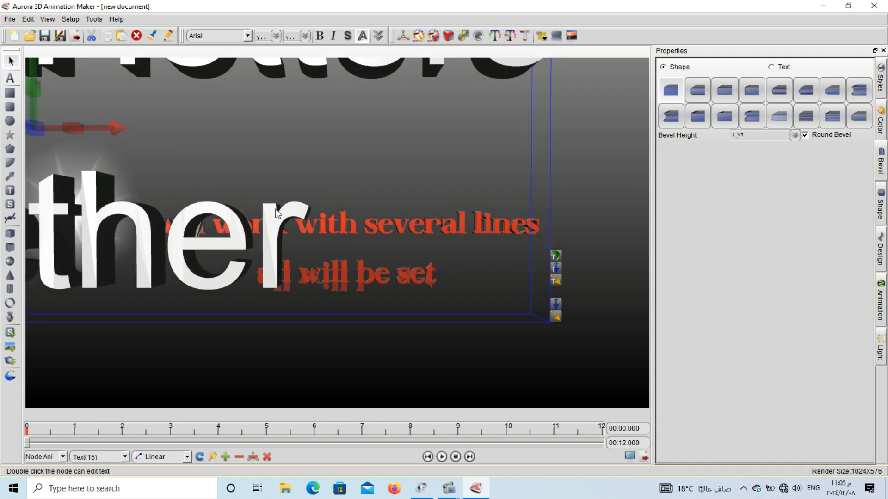
Try further Shape bevel profiles on the white text, ending with the eleventh, and reduce the letters' bevel size in the scene.
left_click(865, 122)
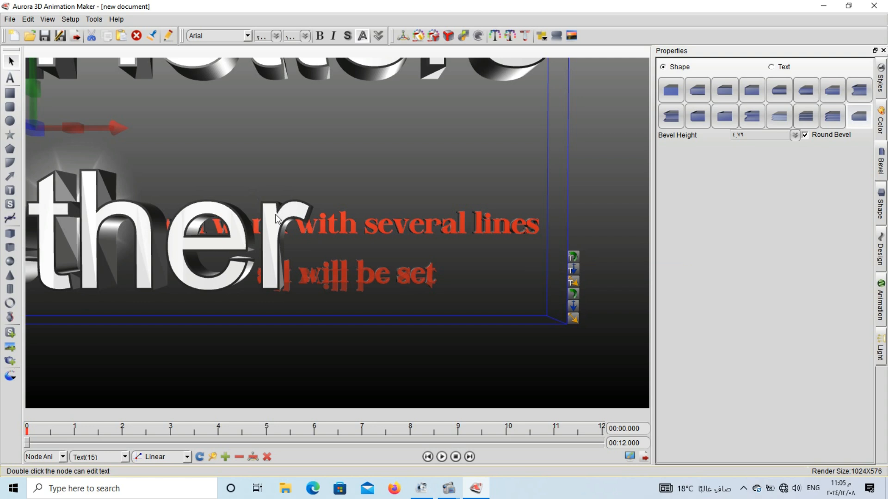
left_click(824, 114)
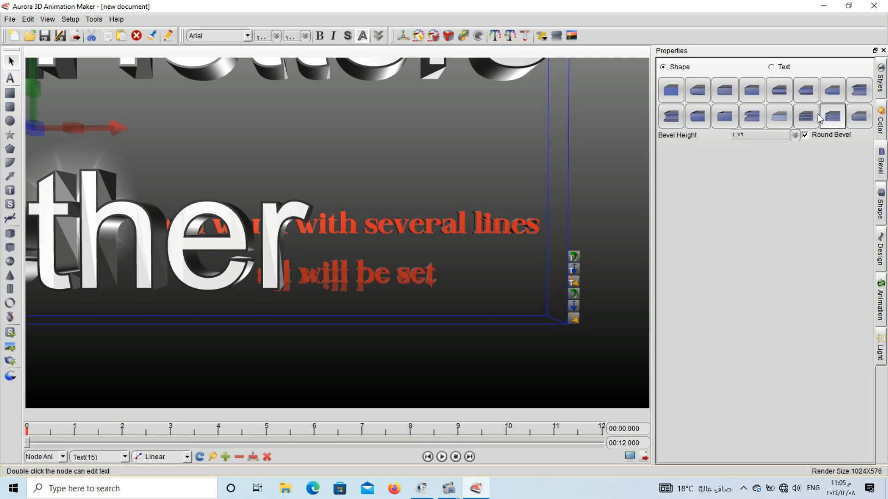
left_click(803, 116)
left_click(769, 118)
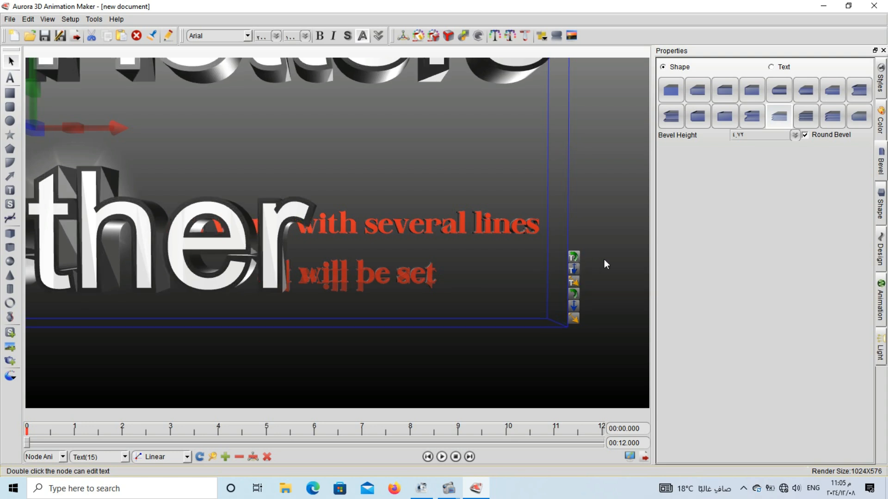
left_click(752, 118)
left_click(725, 117)
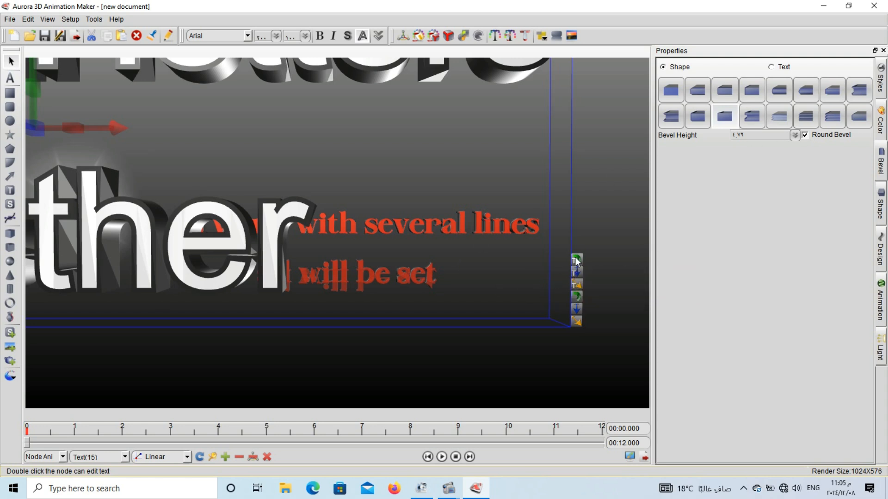
left_click_drag(538, 258, 293, 213)
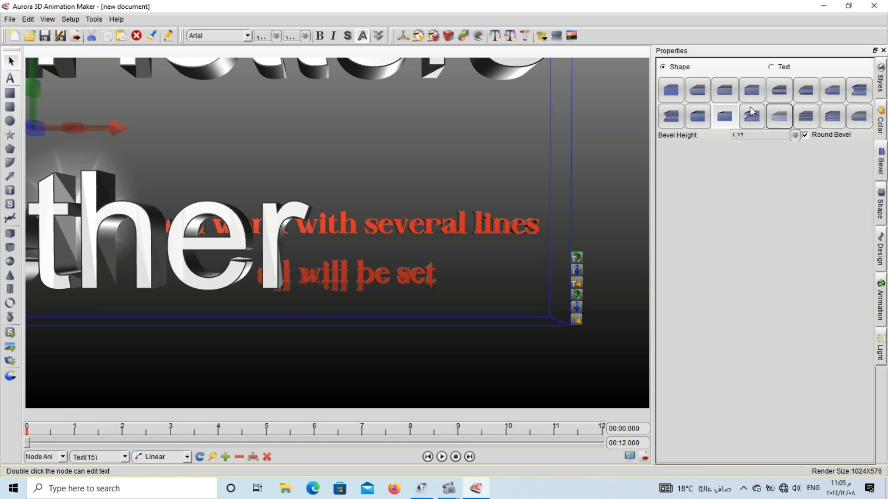
Try several Text bevel profiles on the white text's letters, ending with the twelfth profile.
left_click(776, 70)
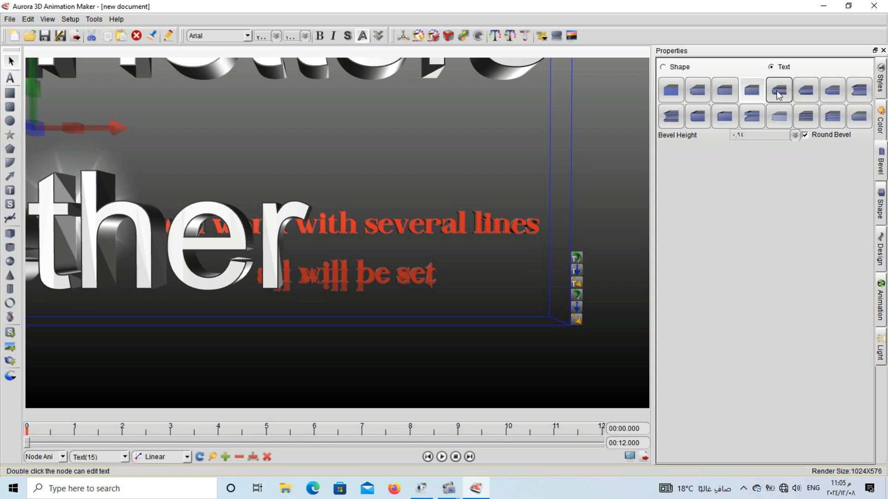
left_click(776, 91)
left_click(813, 92)
left_click(855, 96)
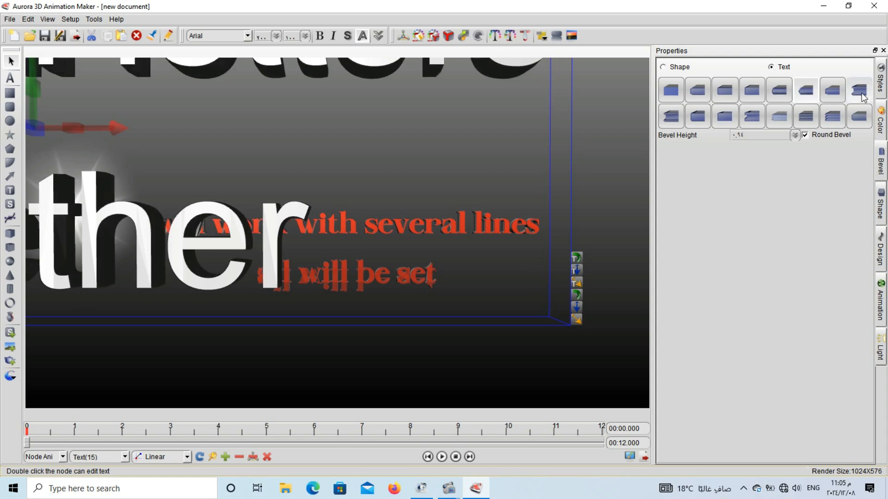
left_click(744, 119)
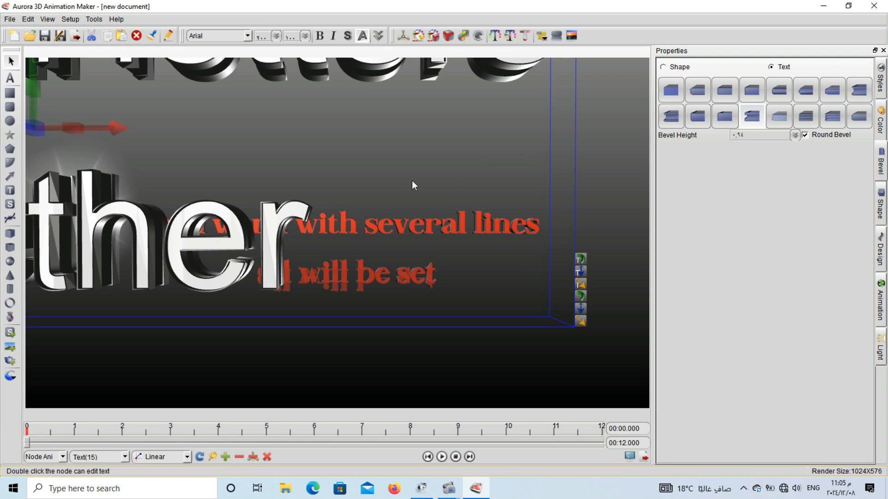
Colour the white text's outline blue (RGB 0, 17, 255) and try outline textures, ending with the third one in the second row.
left_click(880, 126)
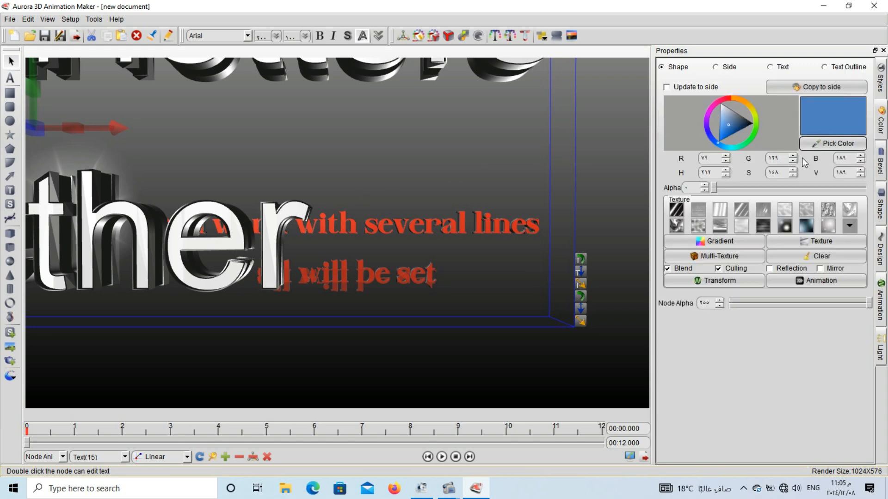
left_click(855, 69)
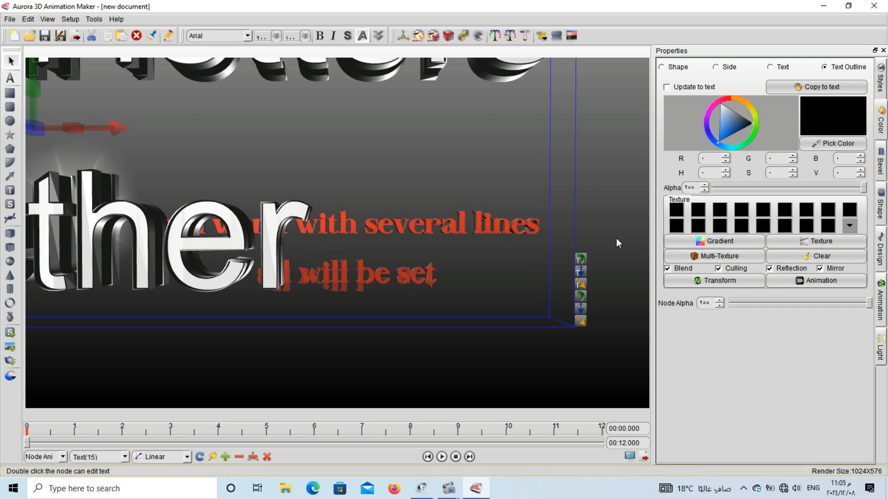
left_click(725, 130)
left_click_drag(723, 117, 704, 146)
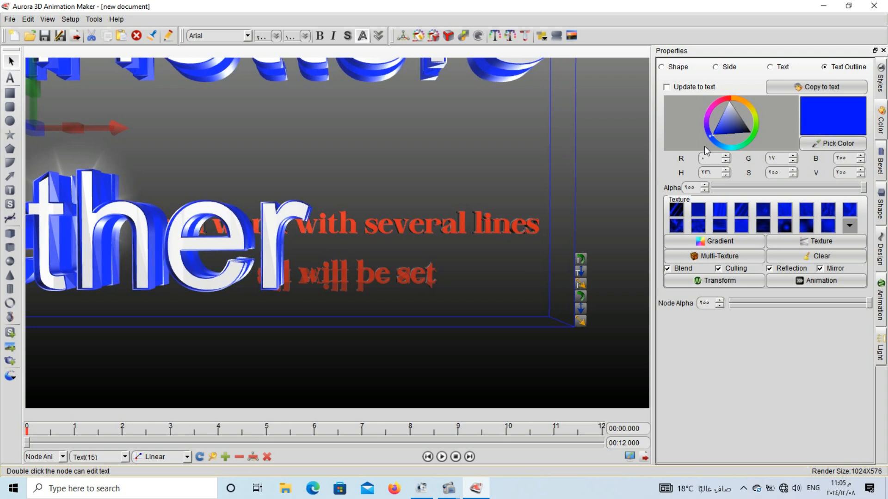
left_click(725, 210)
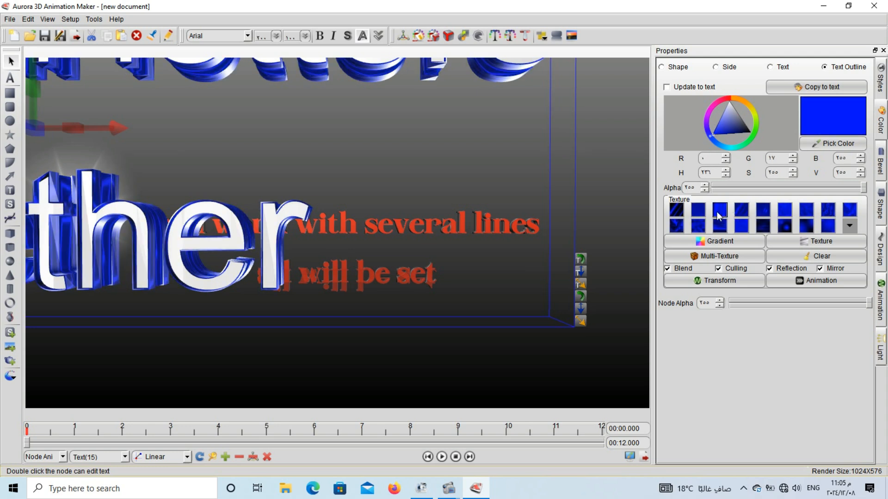
left_click(717, 224)
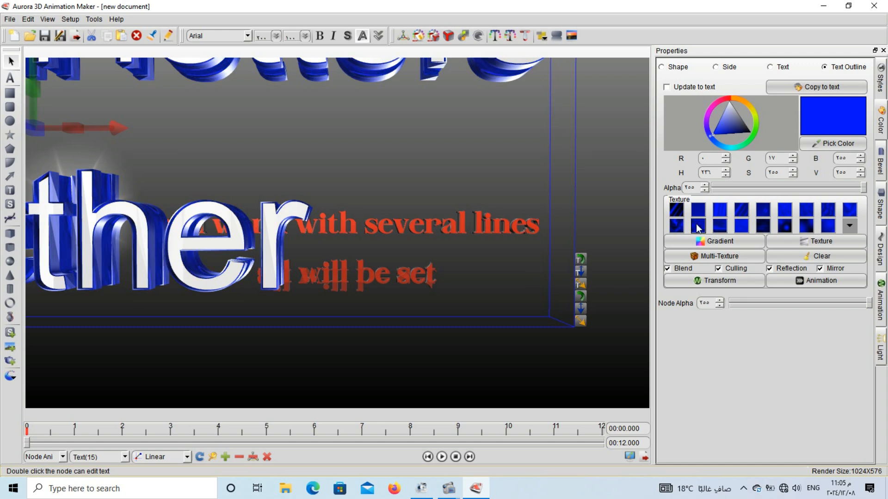
Examine the quick settings for the text outline colour, bevel profiles and text face colour.
left_click(510, 38)
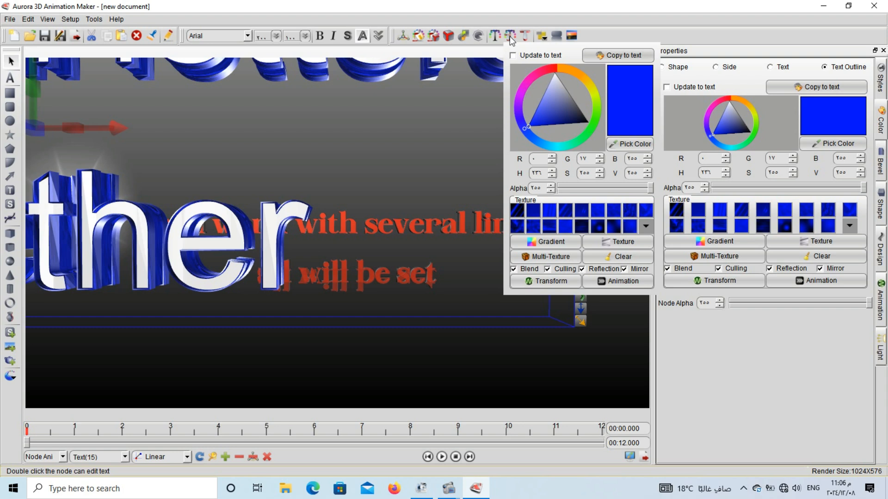
left_click(525, 35)
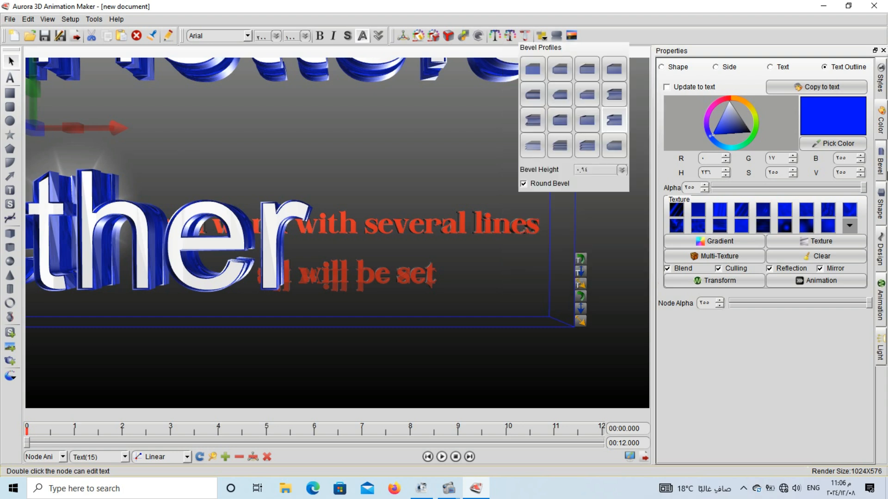
left_click(510, 35)
left_click(879, 121)
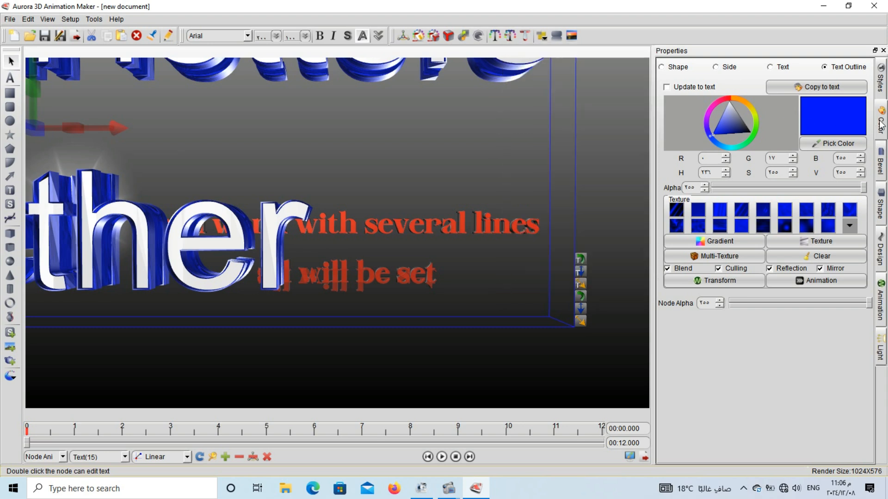
left_click(496, 36)
Push the white text back in depth and centre it above the red text, and move the red text down and to the left.
left_click_drag(230, 240, 439, 215)
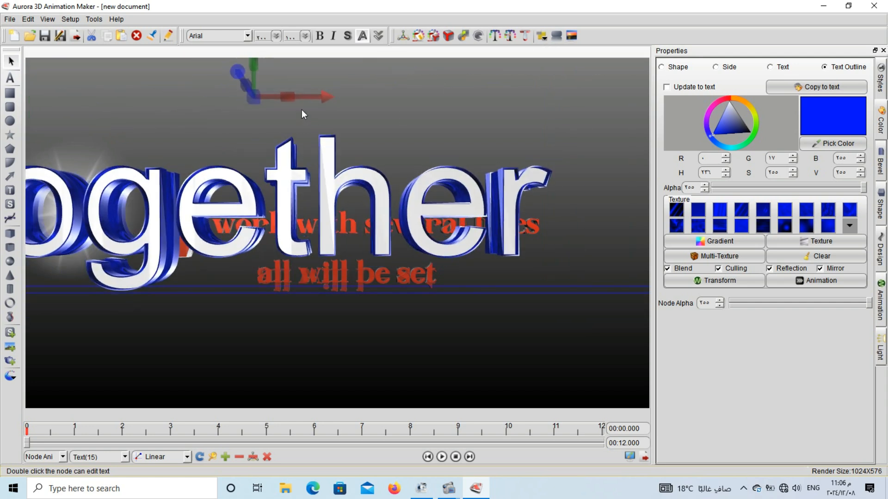
left_click_drag(248, 102, 226, 132)
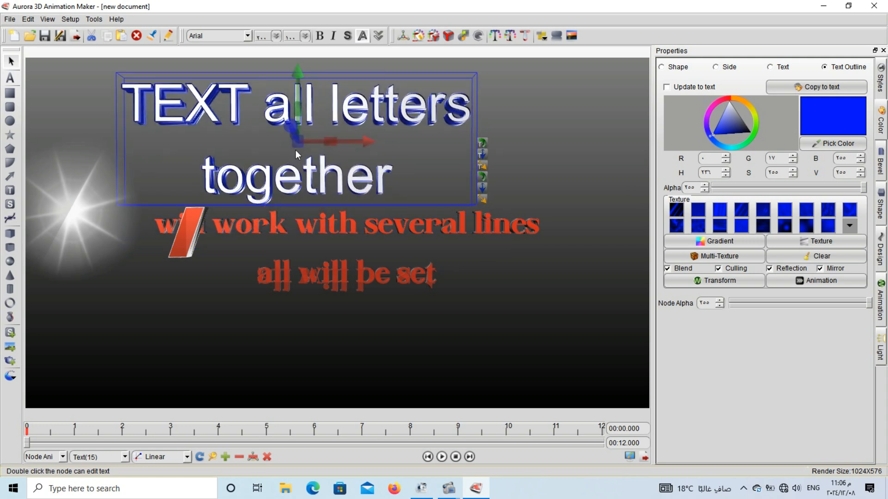
left_click_drag(296, 150, 103, 158)
left_click_drag(226, 155, 227, 131)
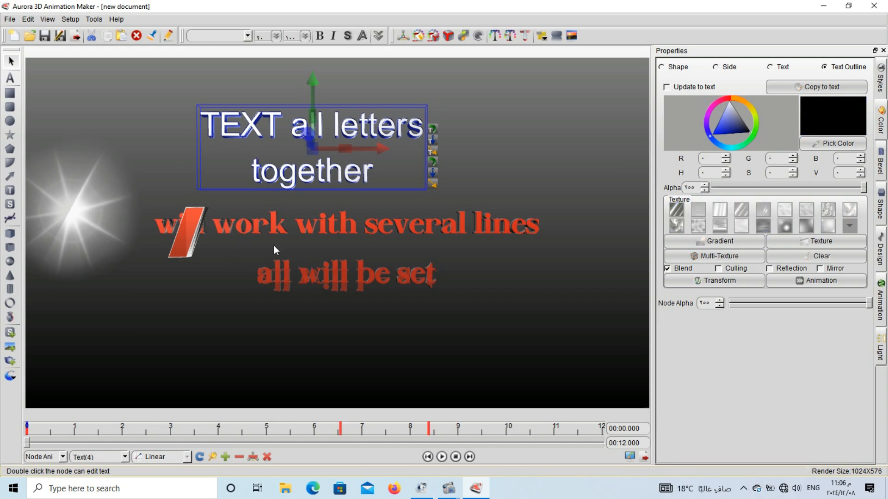
left_click_drag(274, 245, 202, 312)
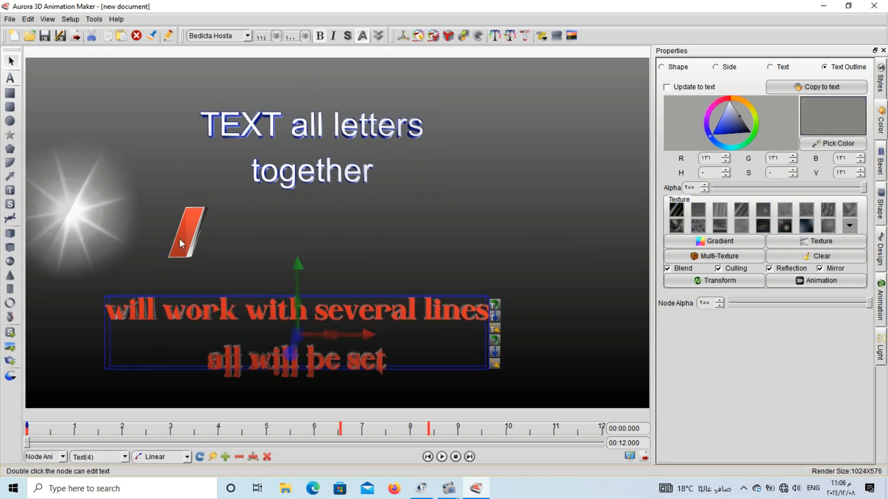
At the end of the played animation, move the SOFTWARE text up and to the left and set its font to Bazaronite.
left_click(442, 457)
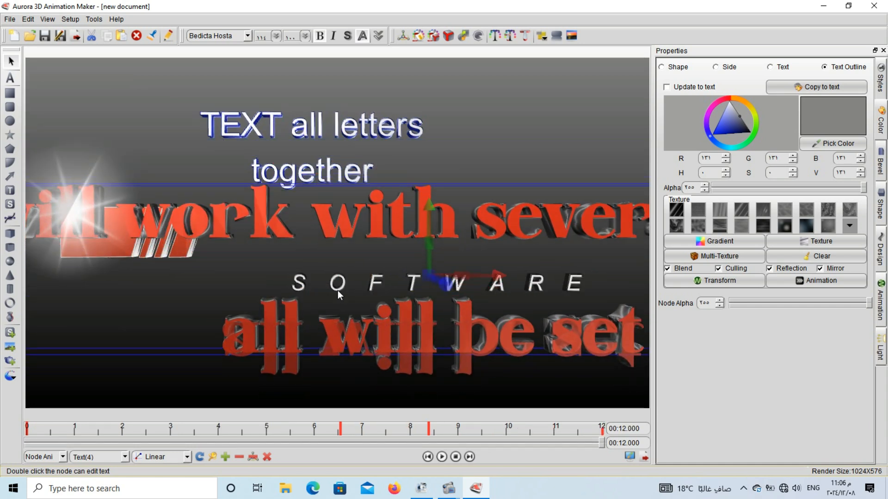
left_click_drag(337, 290, 251, 254)
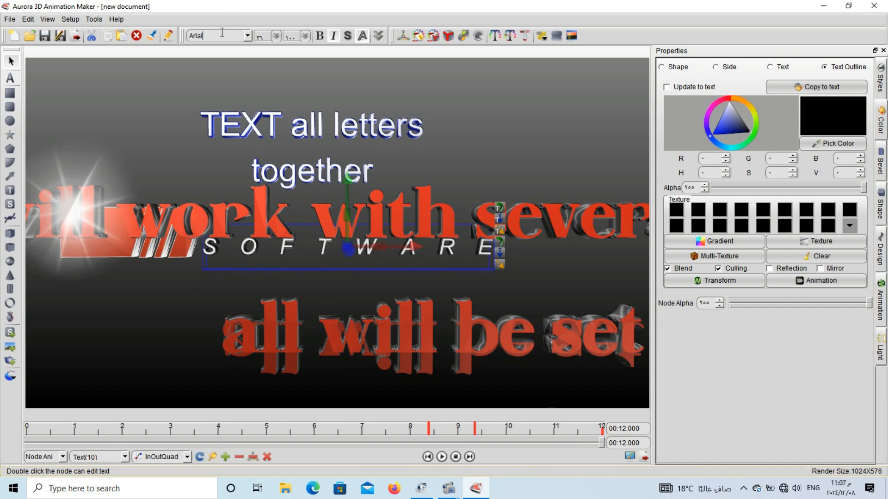
scroll(223, 37, "down", 5)
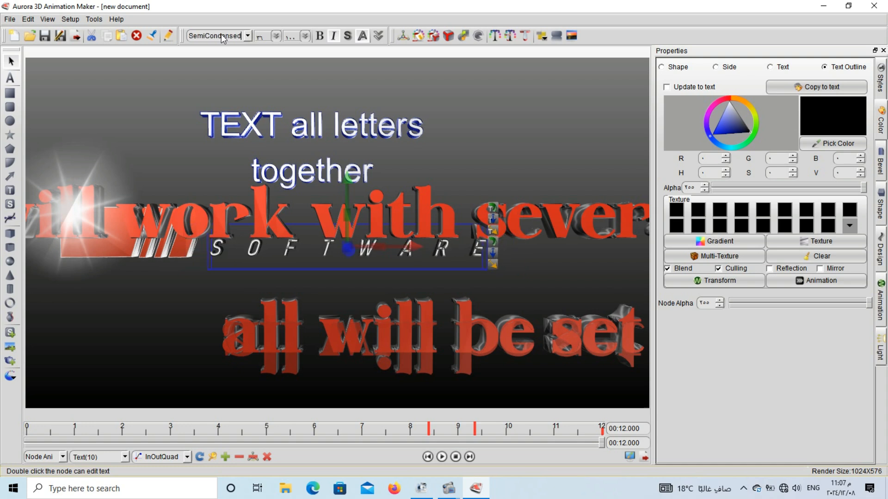
scroll(221, 35, "down", 3)
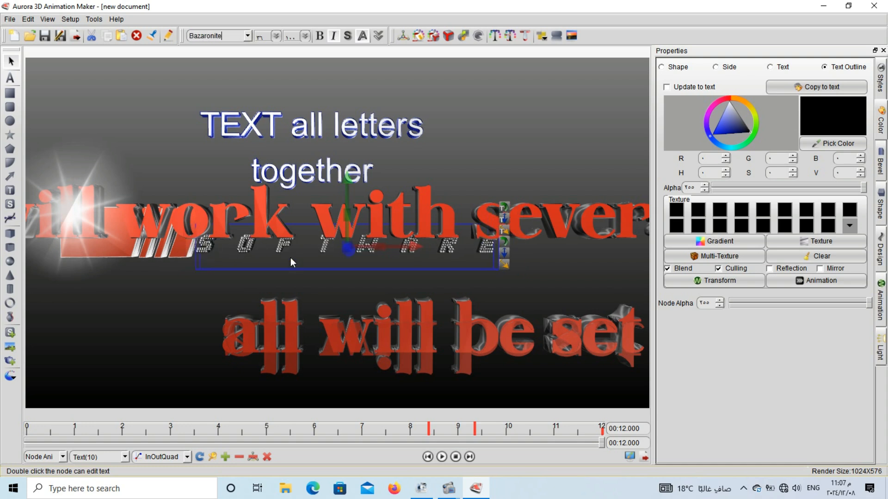
Replace the SOFTWARE text with "tutorial 5" and shift it slightly to the right.
double_click(282, 249)
key("ctrl+a")
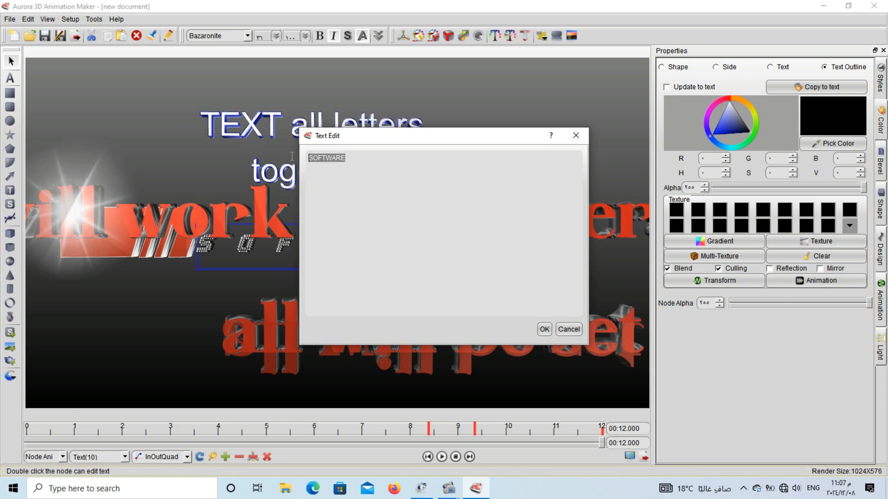
type("tutorial 5")
left_click(545, 330)
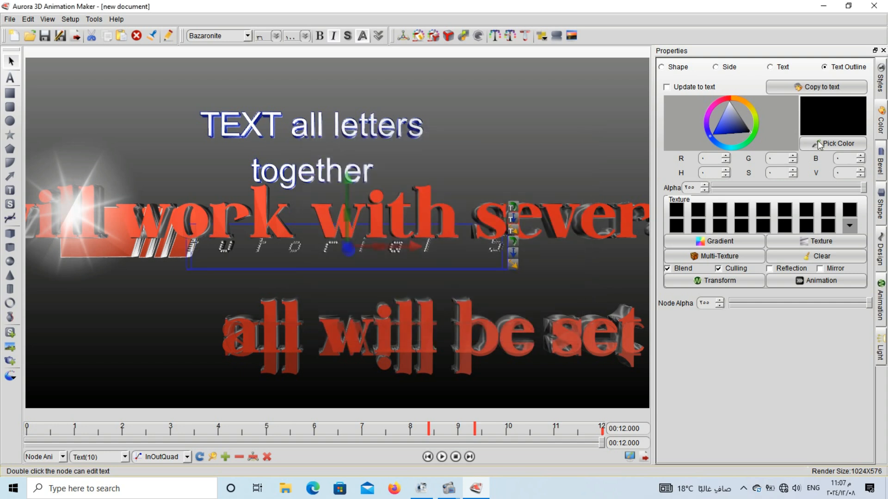
left_click_drag(230, 249, 256, 249)
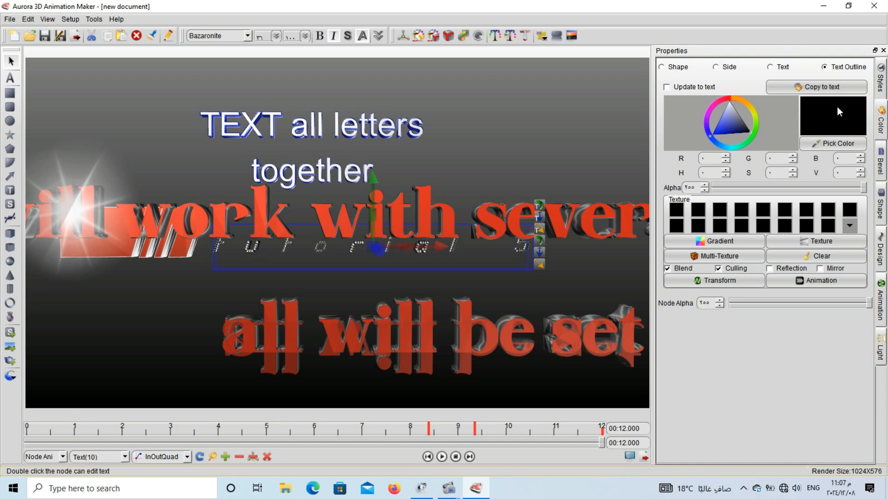
Try several face colours on the "tutorial 5" text, including light blue and magenta, ending with a strong blue.
left_click(782, 67)
left_click(739, 131)
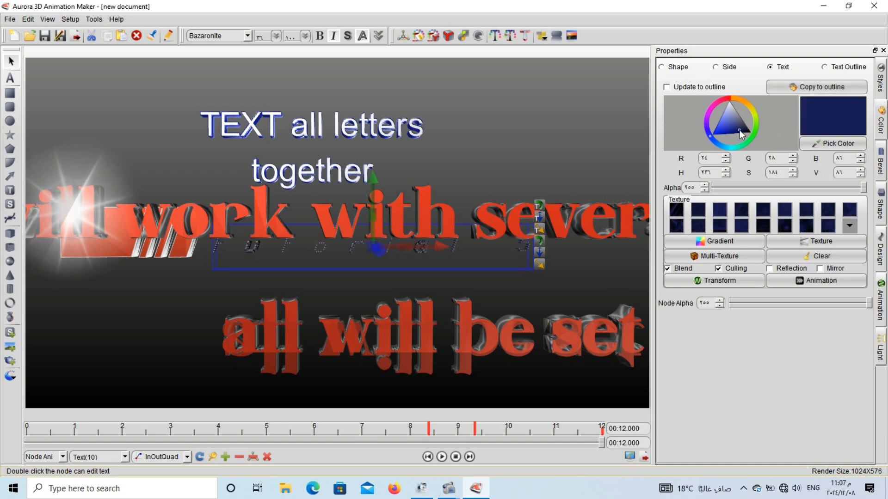
left_click(720, 133)
left_click(715, 114)
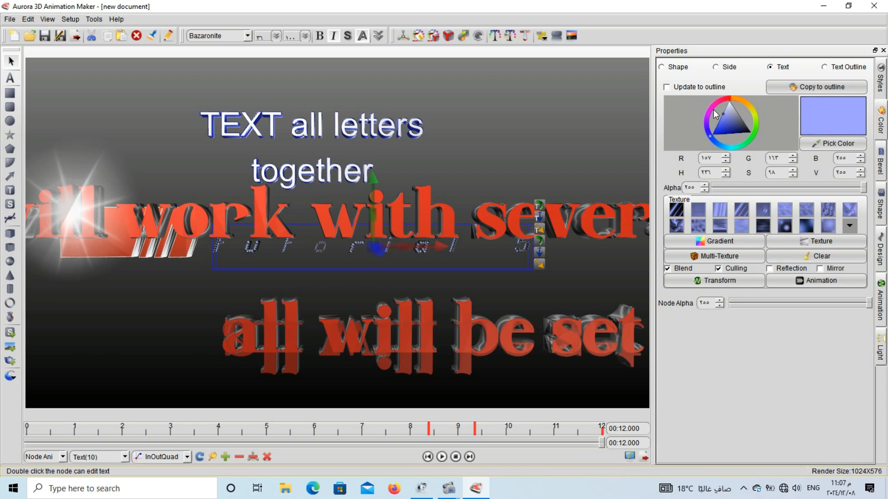
left_click(712, 108)
left_click(712, 106)
left_click(709, 122)
left_click(715, 107)
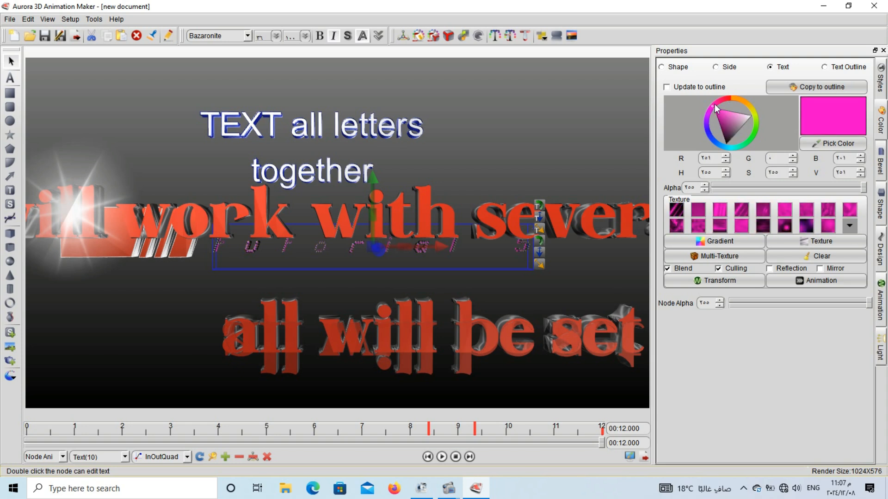
left_click(708, 135)
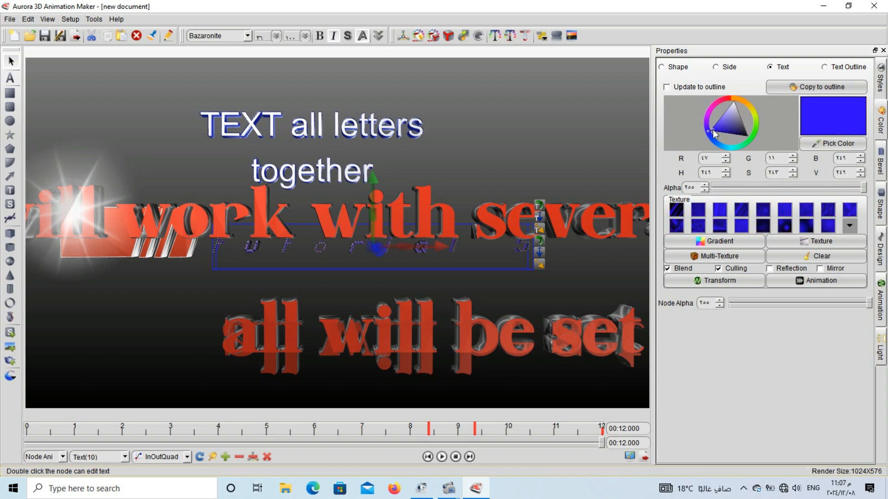
Recolour the large red text's face green (RGB 153, 255, 19) and add a keyframe at 12 seconds.
left_click(606, 215)
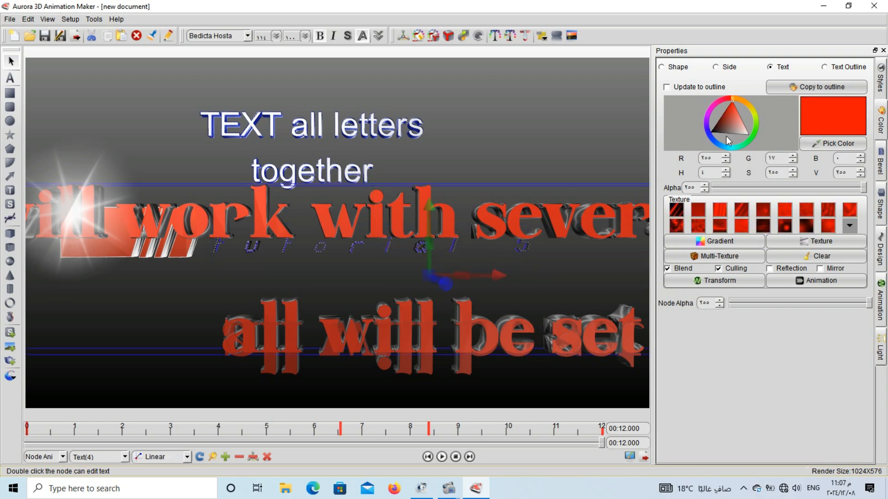
left_click(714, 142)
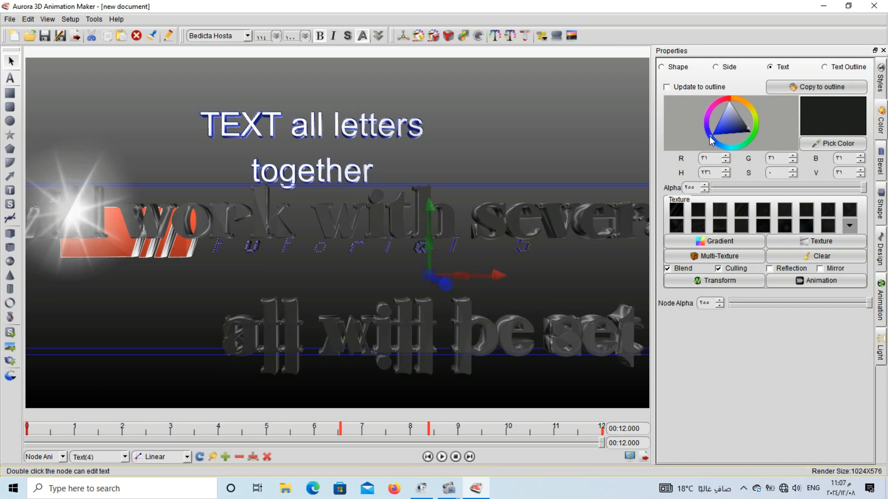
mouse_move(710, 139)
left_mouse_down()
mouse_move(706, 115)
mouse_move(750, 123)
left_mouse_up()
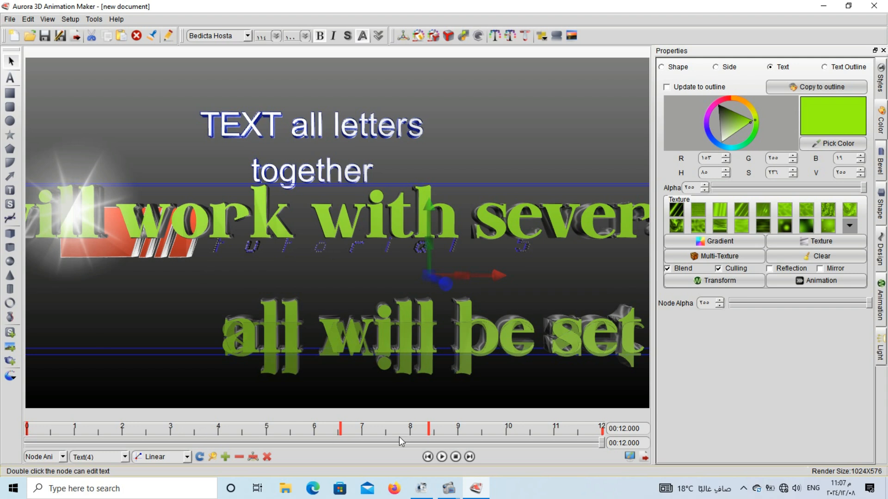
left_click(224, 457)
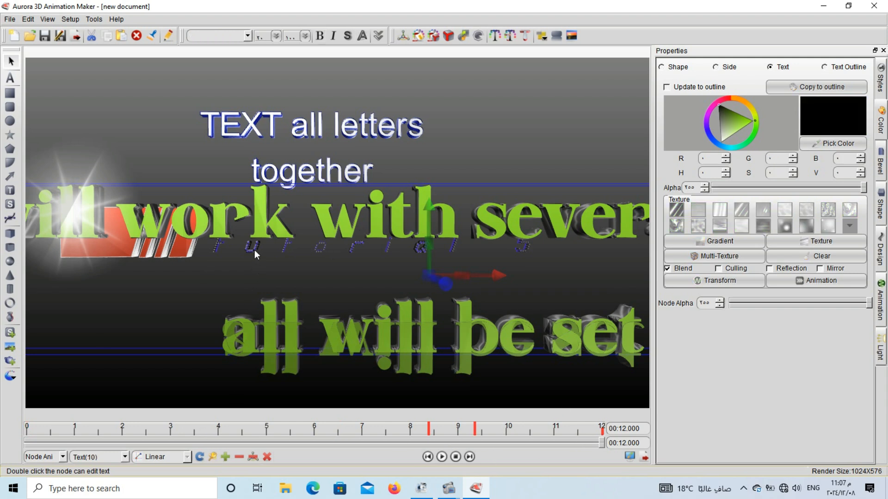
View the "tutorial 5" text in its editor without editing it, and play the animation briefly before stopping it.
double_click(254, 249)
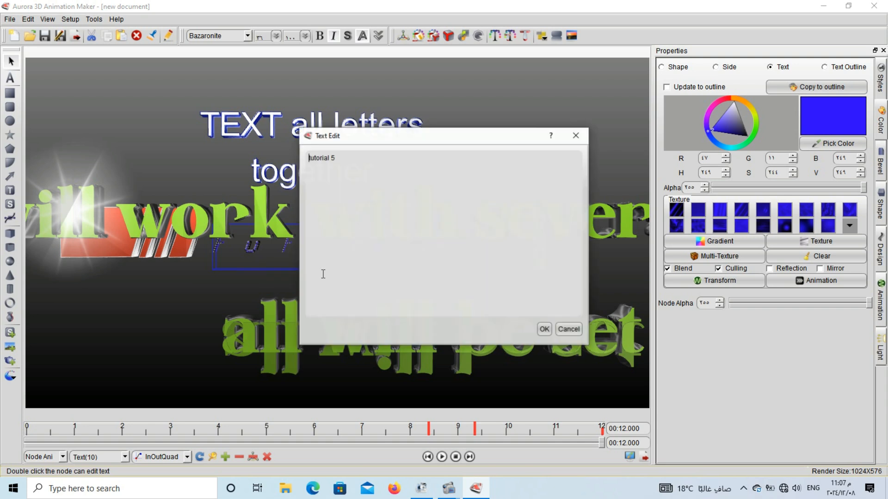
left_click(576, 136)
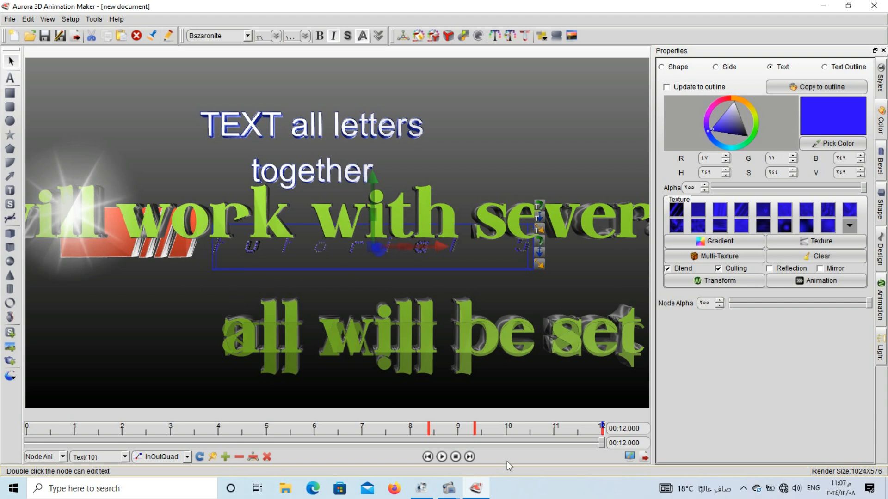
left_click(444, 457)
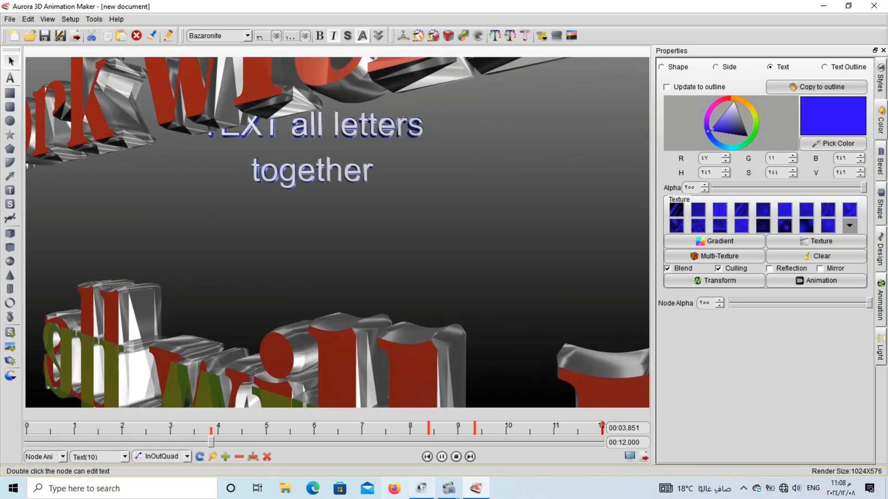
left_click(442, 456)
left_click(457, 458)
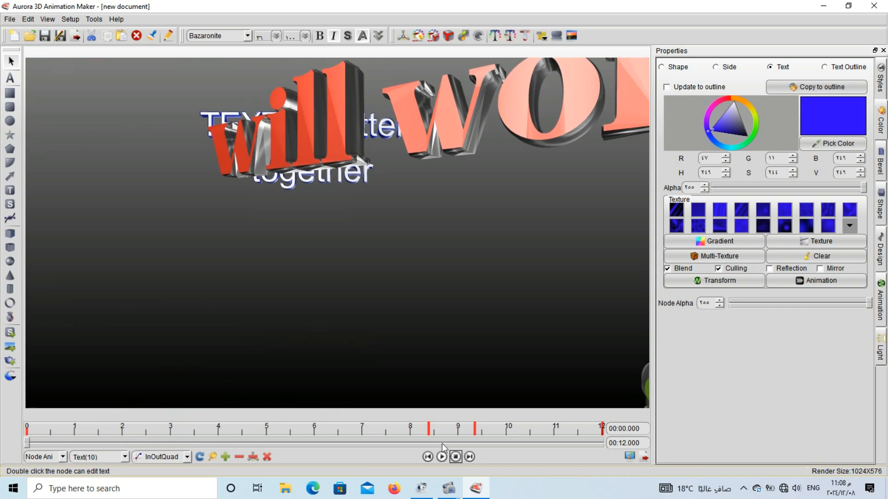
Reposition the large red text at the start of the animation, shifting it up and to the left.
left_click(429, 150)
left_click_drag(425, 157, 419, 185)
left_click_drag(465, 141, 418, 83)
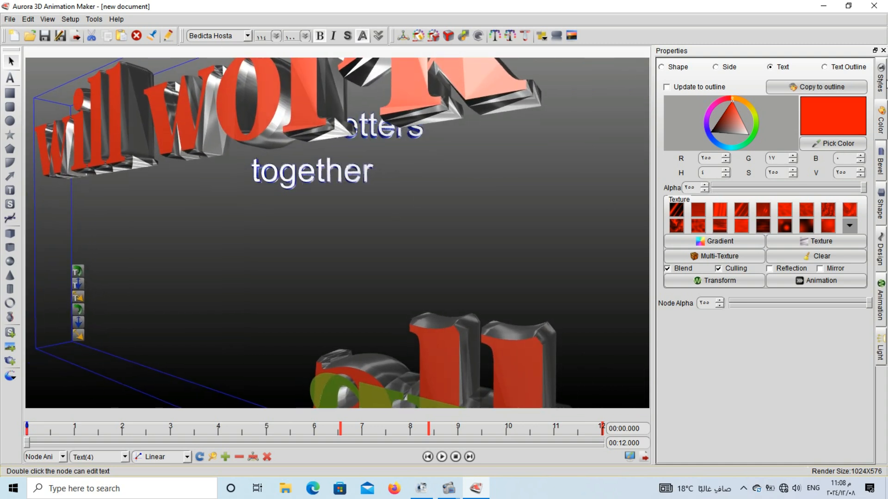
Stretch the large red text at the start of the animation to a scale of about 4.7 on X, 1.35 on Y and 3.37 on Z.
left_click(882, 206)
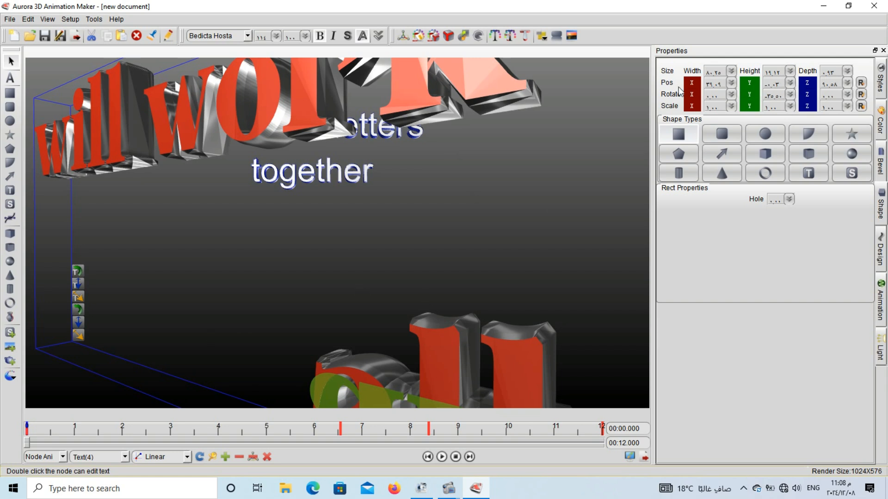
left_click(731, 106)
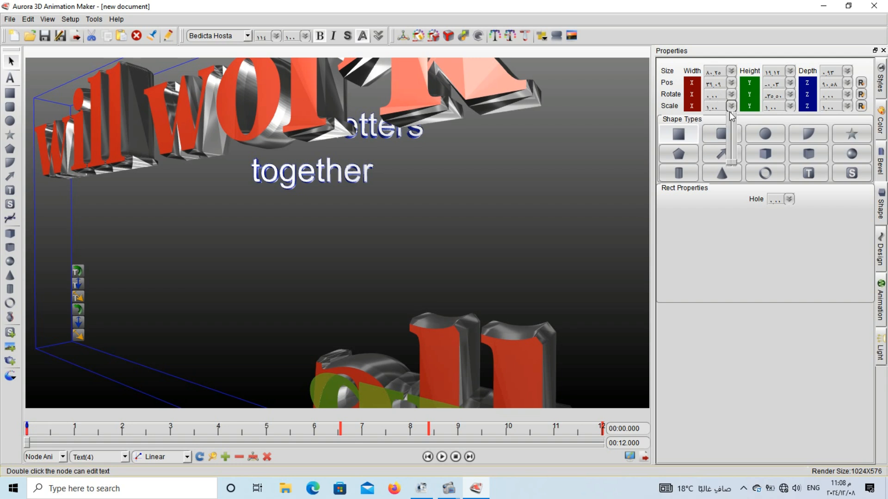
mouse_move(732, 161)
left_mouse_down()
mouse_move(728, 135)
mouse_move(730, 163)
mouse_move(726, 155)
left_mouse_up()
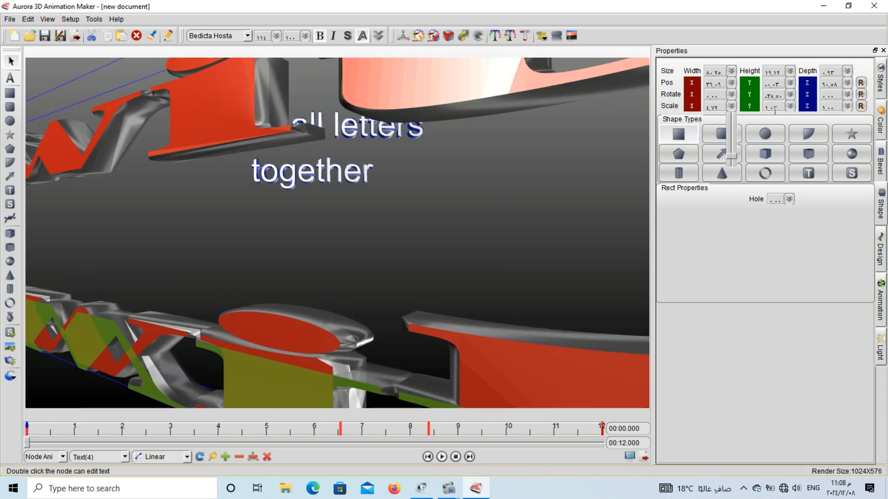
left_click(788, 107)
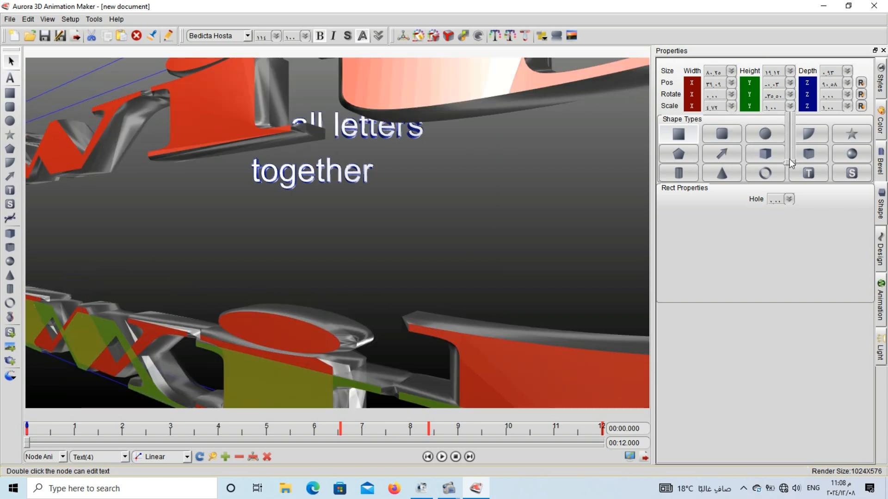
left_click_drag(789, 159, 789, 159)
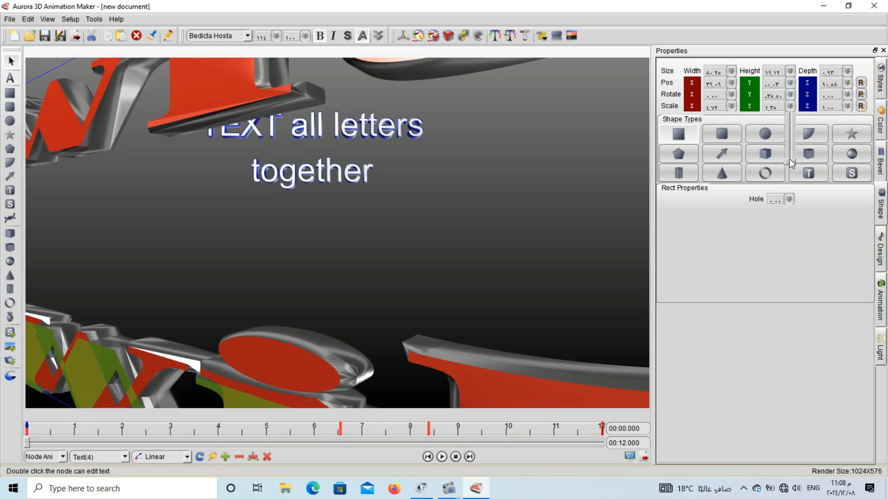
left_click(842, 107)
left_click(848, 107)
mouse_move(848, 159)
left_mouse_down()
mouse_move(846, 140)
mouse_move(846, 148)
left_mouse_up()
left_click_drag(847, 190, 846, 205)
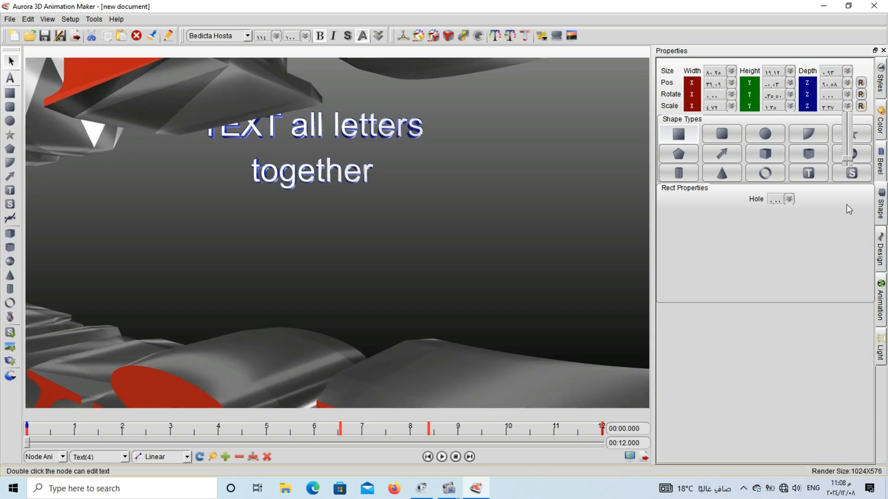
Set the red text's size to depth about 39.33 and height 0, and push its Z position back to -300.
left_click(846, 82)
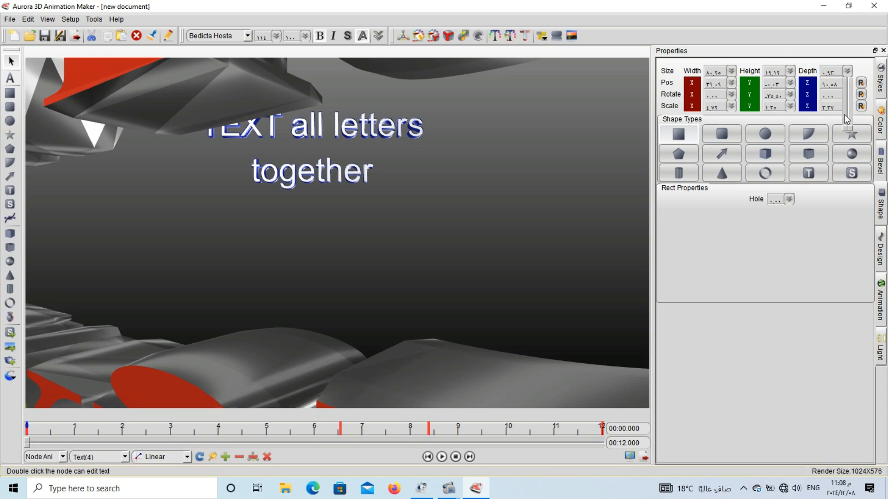
left_click_drag(845, 129, 842, 112)
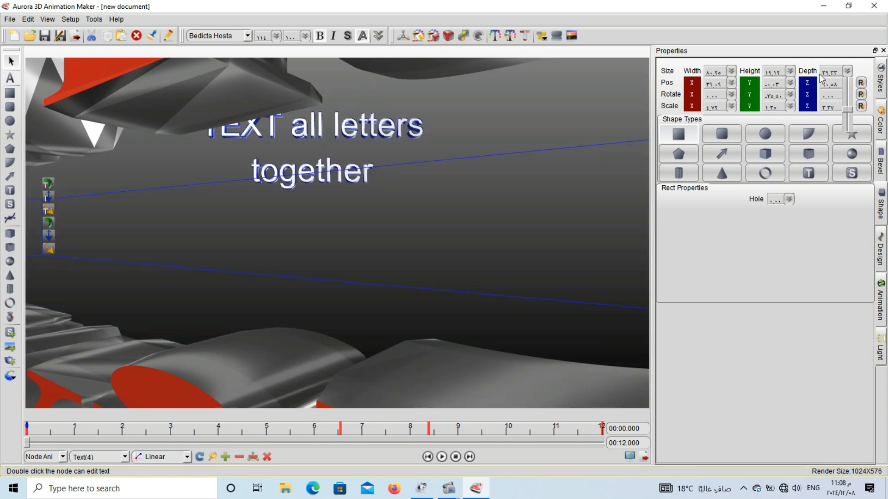
left_click(790, 70)
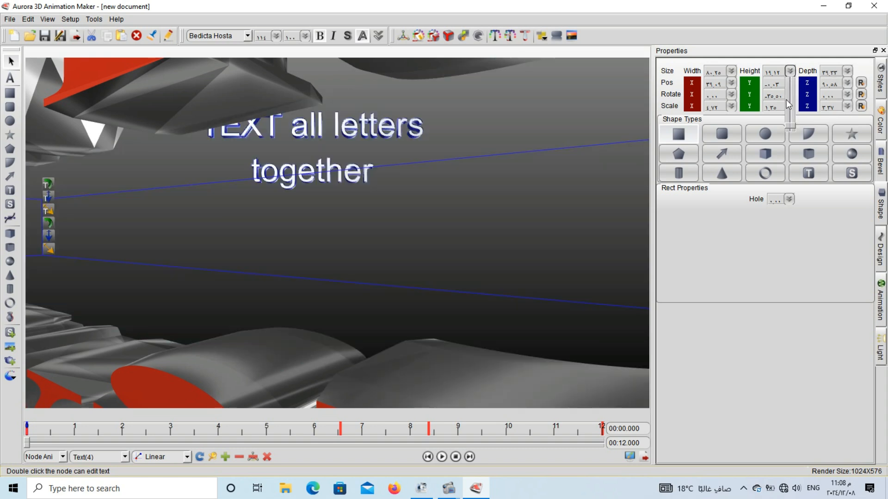
mouse_move(793, 128)
left_mouse_down()
mouse_move(790, 117)
mouse_move(796, 137)
left_mouse_up()
left_click(776, 85)
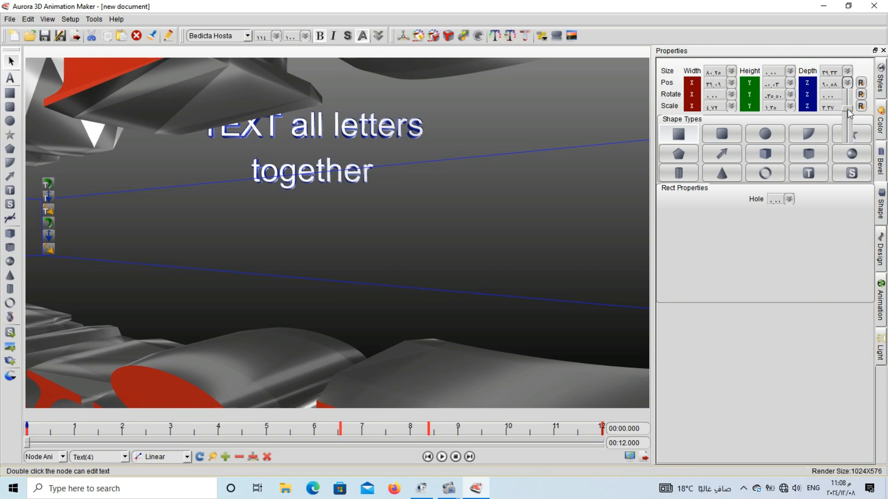
left_click_drag(848, 109, 843, 152)
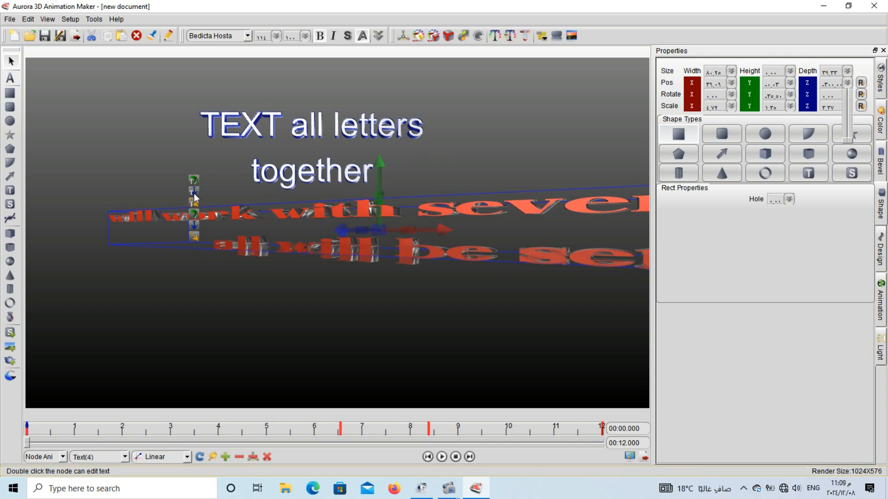
Move the red text to about X -31.79, Y -5.88, Z -52.79 and rotate it to about -52.5 on the Y axis.
left_click_drag(194, 194, 125, 202)
left_click(285, 225)
left_click_drag(285, 225, 218, 243)
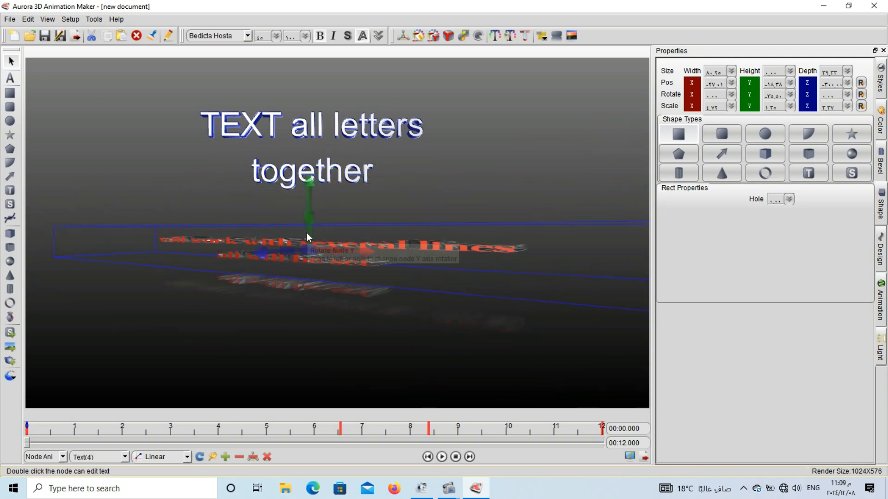
left_click_drag(307, 234, 272, 201)
left_click_drag(385, 245, 449, 250)
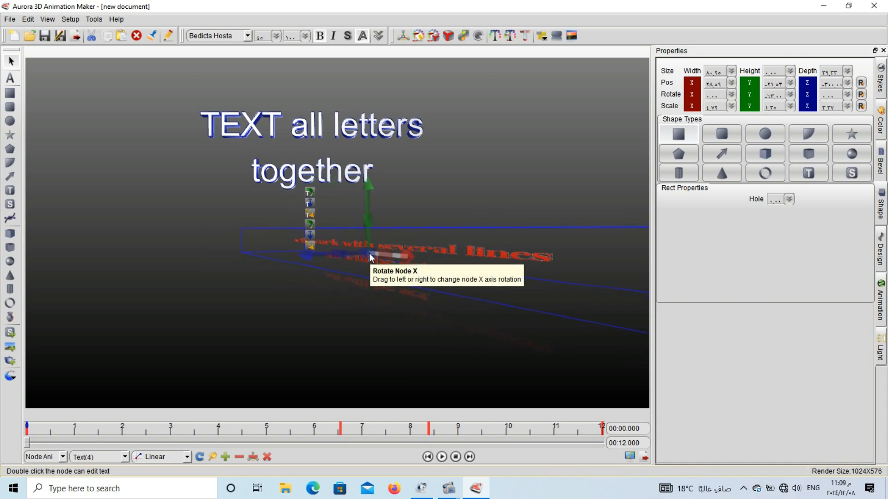
left_click_drag(368, 257, 765, 279)
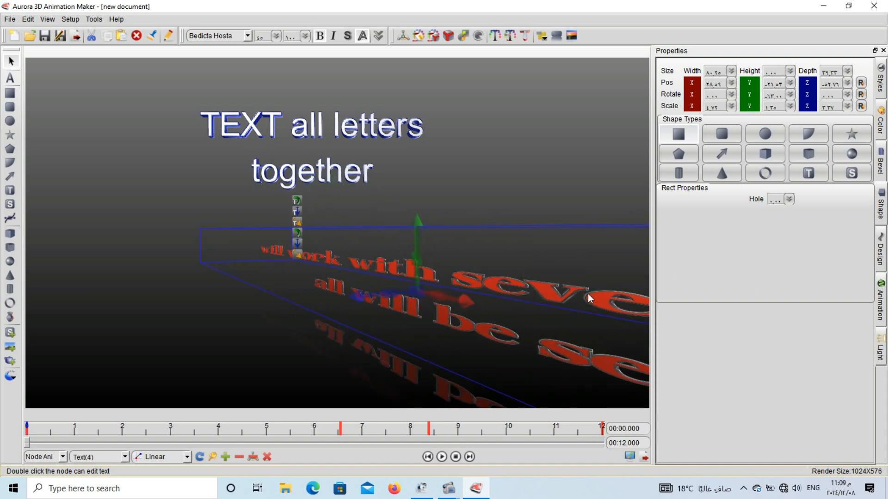
left_click_drag(587, 293, 399, 252)
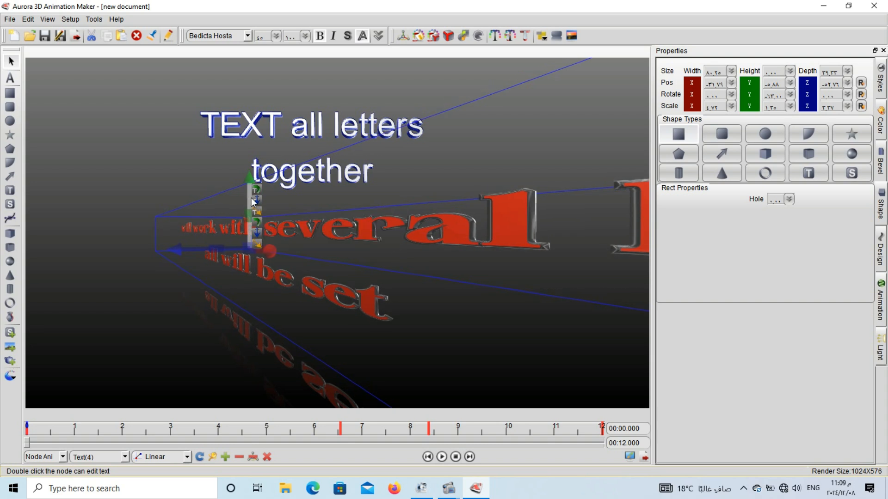
left_click_drag(254, 202, 261, 198)
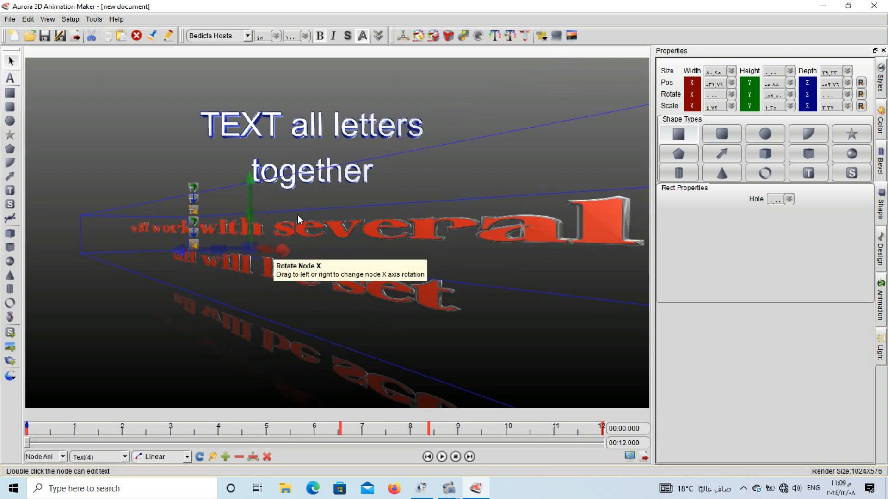
Turn off the red text's reflection and add a keyframe for it at 0 seconds.
left_click(558, 38)
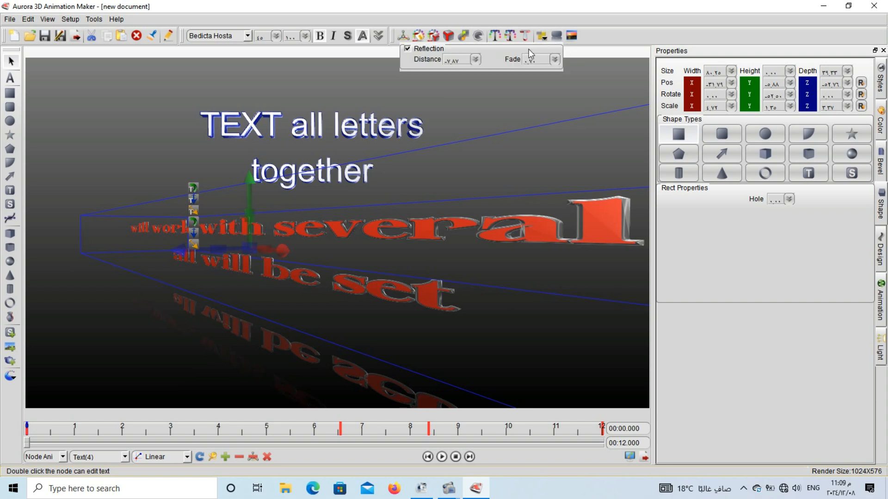
left_click(408, 49)
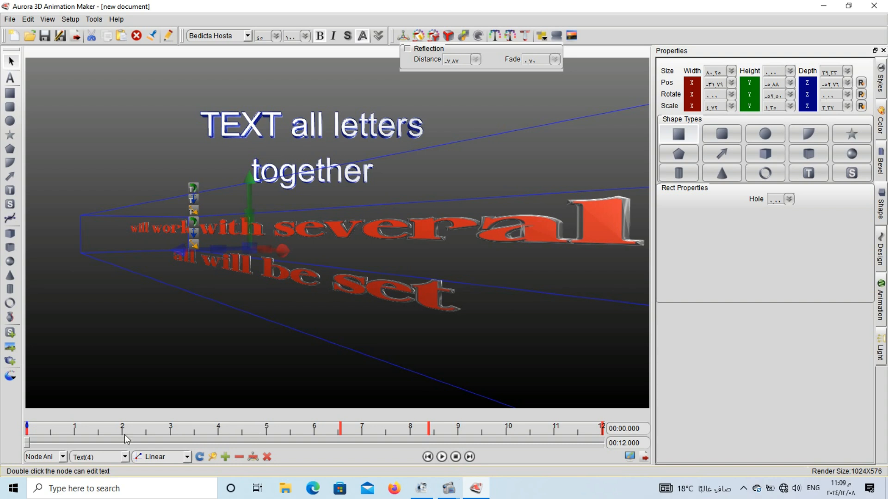
left_click(227, 455)
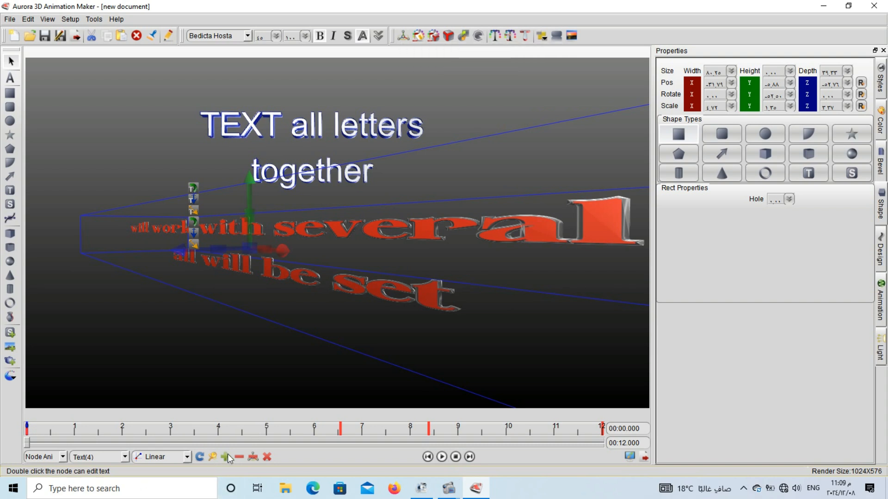
Play the animation to the end and shift the "tutorial 5" text slightly upward at 12 seconds.
left_click(439, 457)
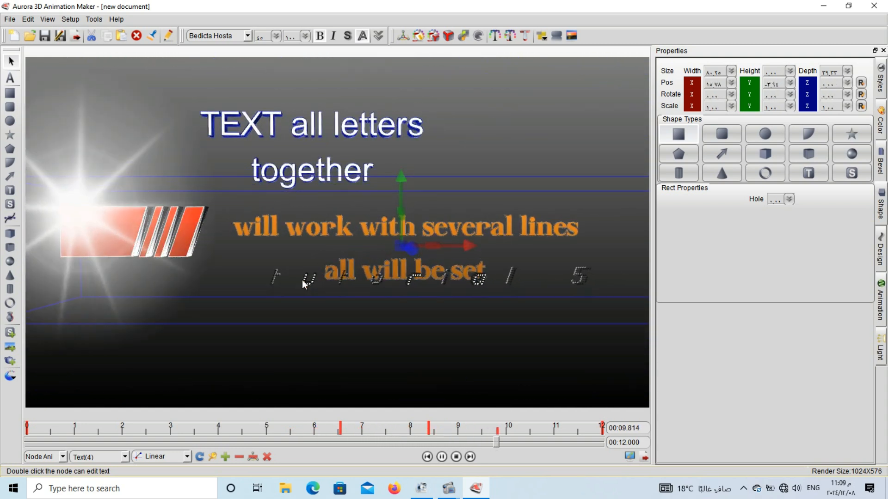
left_click(217, 246)
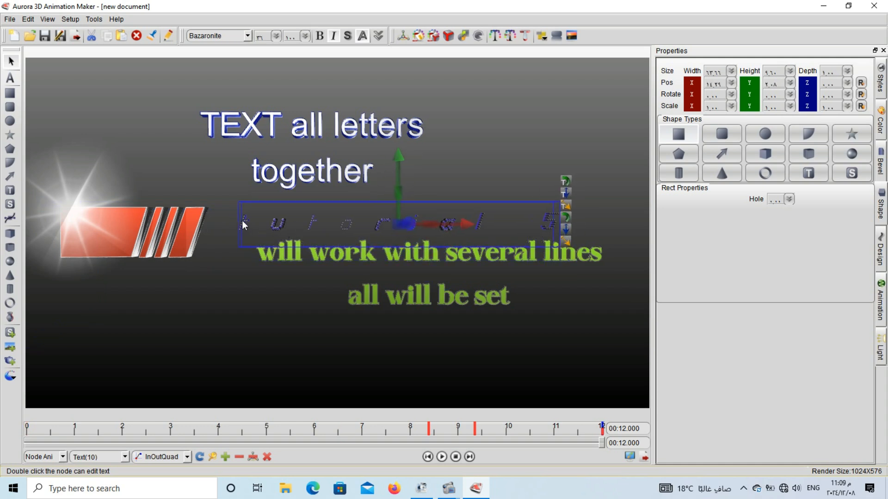
left_click_drag(243, 220, 223, 226)
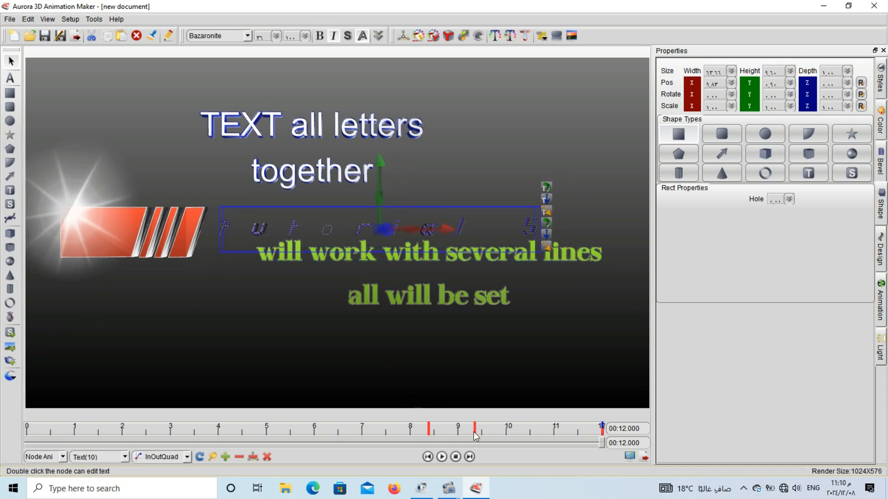
At the 8.389-second keyframe, move the "tutorial 5" text from beyond the scene's right side to just outside its left edge.
left_click(428, 433)
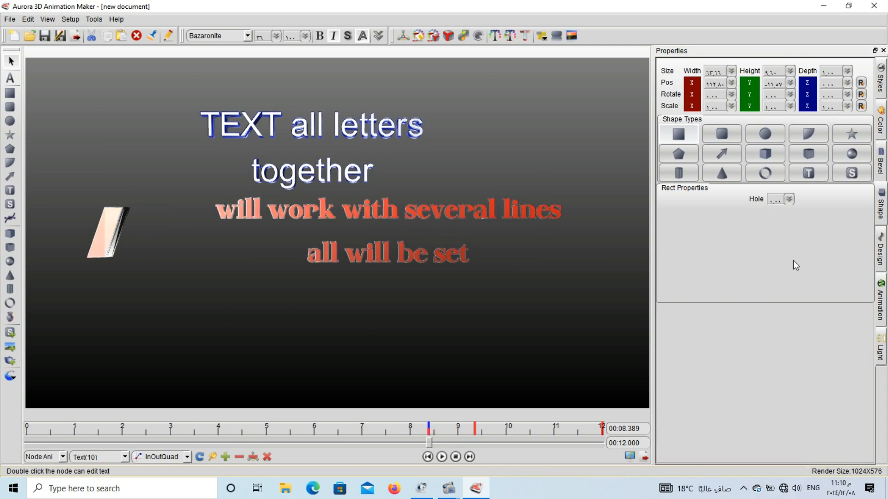
left_click(882, 122)
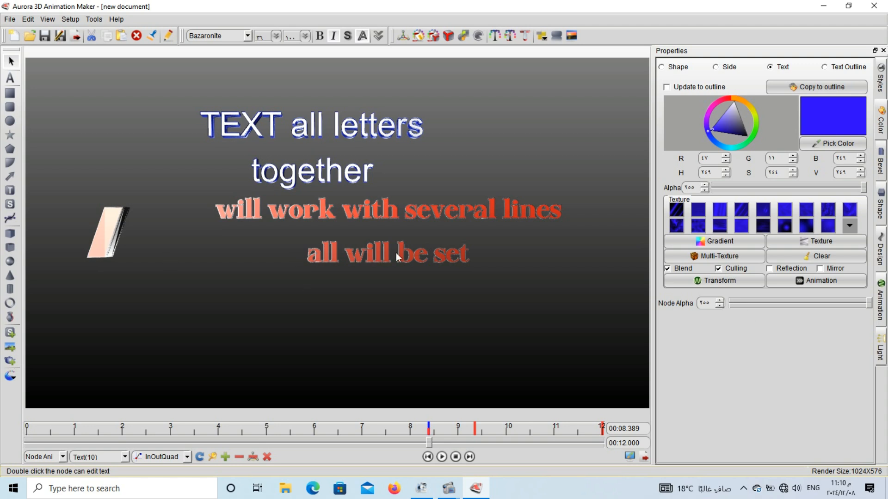
left_click_drag(607, 245, 211, 234)
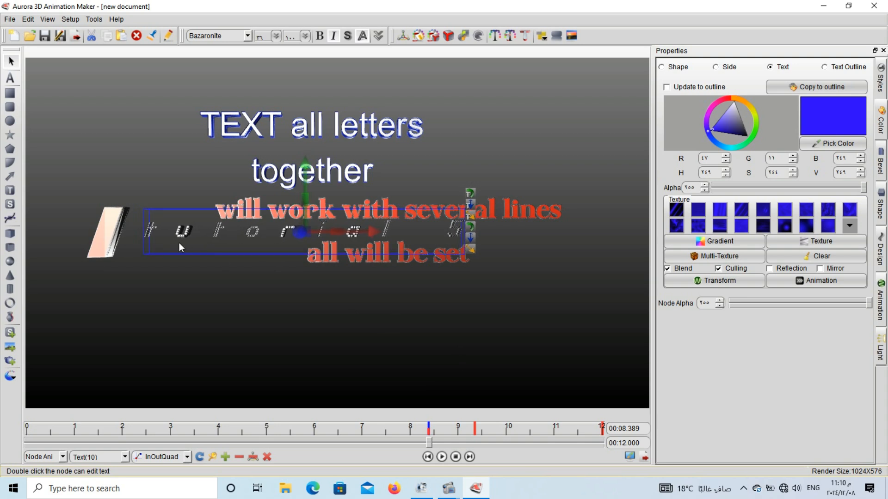
left_click_drag(179, 243, 8, 229)
key("Left")
key("Left")
key("Left")
key("Left")
key("Left")
key("Left")
key("Left")
key("Left")
key("Left")
key("Left")
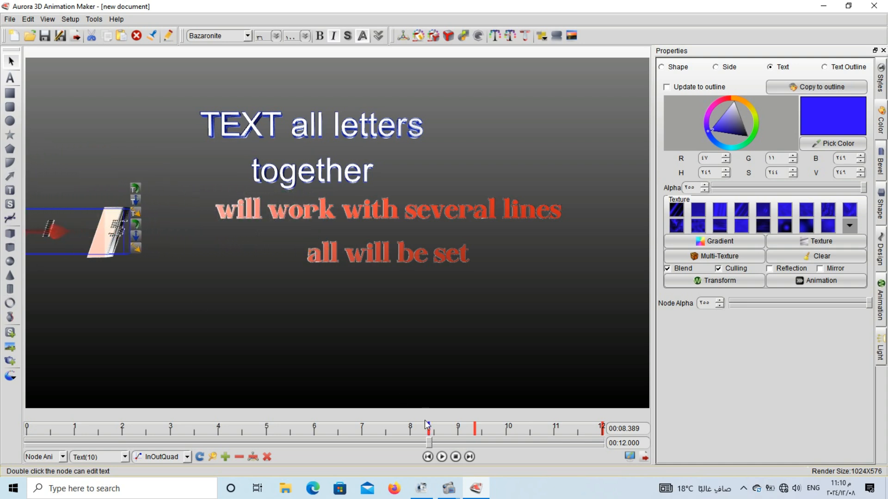
key("Left")
key("Left")
key("Left")
key("Left")
key("Left")
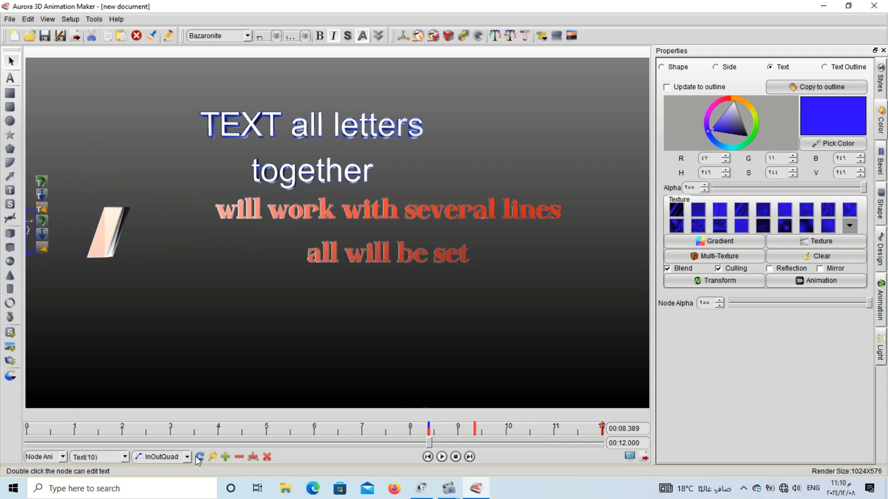
Remove the "tutorial 5" text's keyframe at about 9.35 seconds and replay the animation from about 5 seconds.
left_click(479, 429)
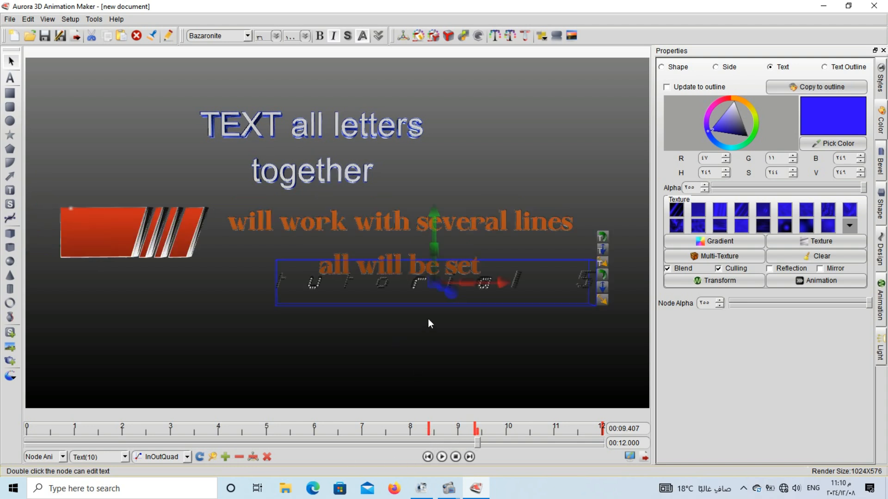
left_click(442, 457)
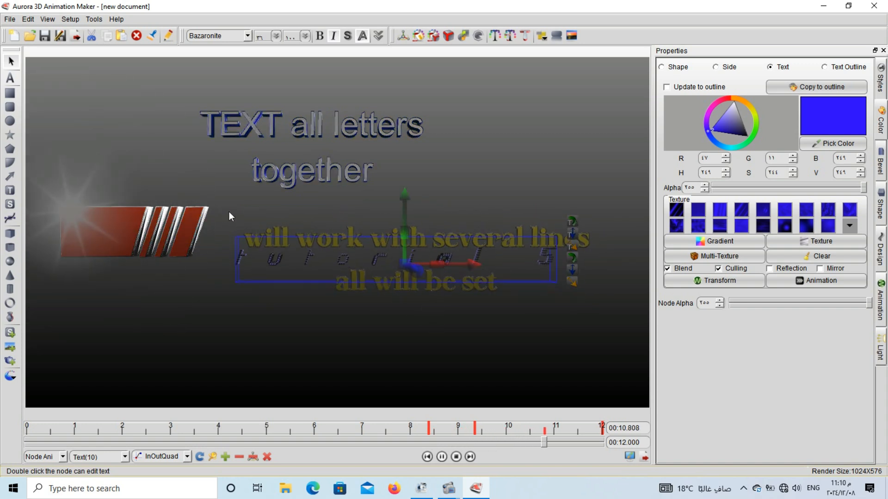
left_click(476, 424)
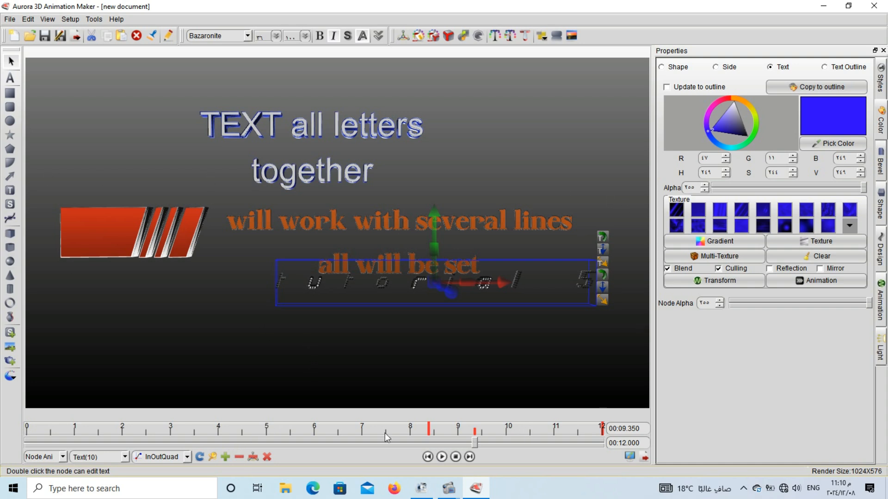
left_click(267, 427)
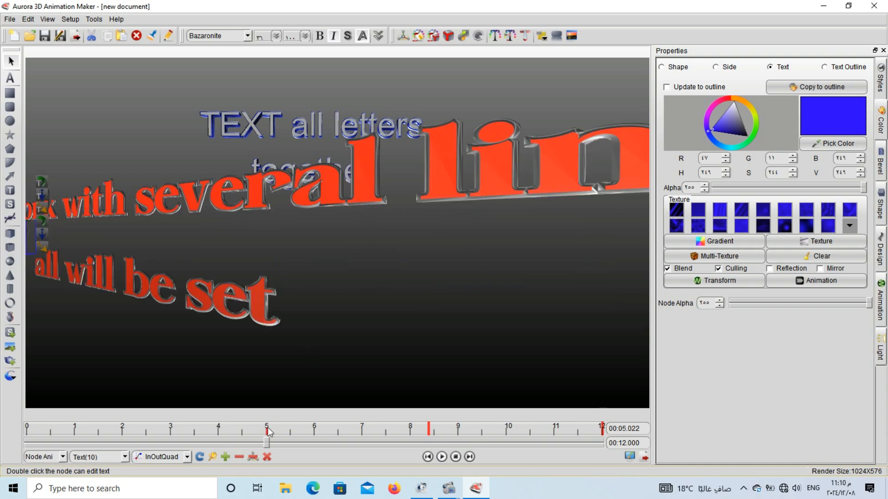
left_click(441, 457)
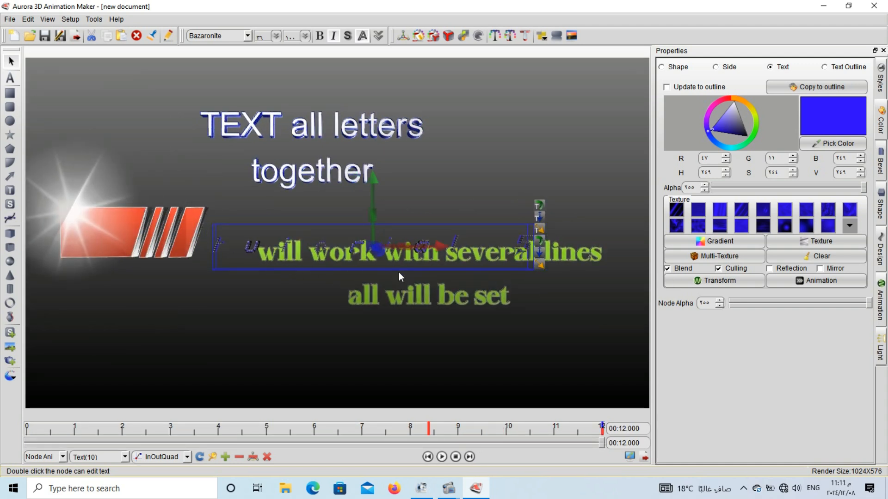
Delete the "tutorial 5" text and move the green two-line text slightly down and to the left.
left_click_drag(316, 247, 342, 221)
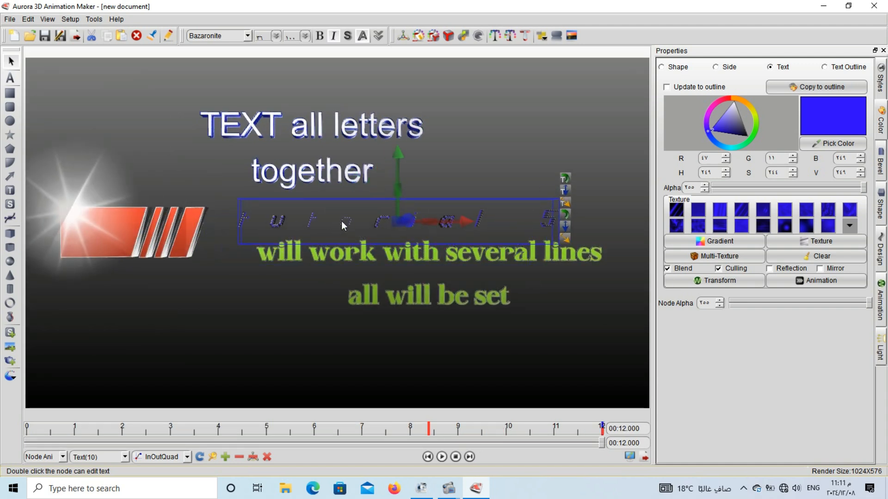
key("Delete")
left_click_drag(346, 253, 309, 262)
Shift the "TEXT all letters together" text to the right and change its font to Aviarge.
left_click(363, 124)
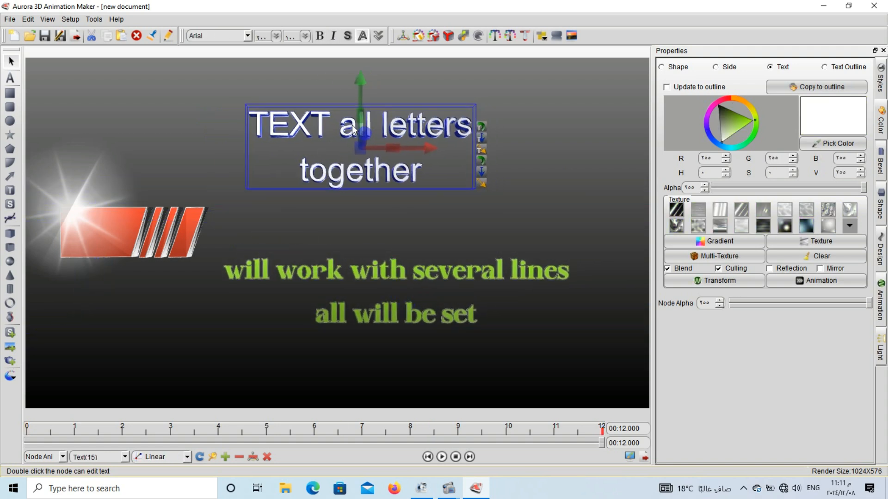
scroll(219, 36, "down", 3)
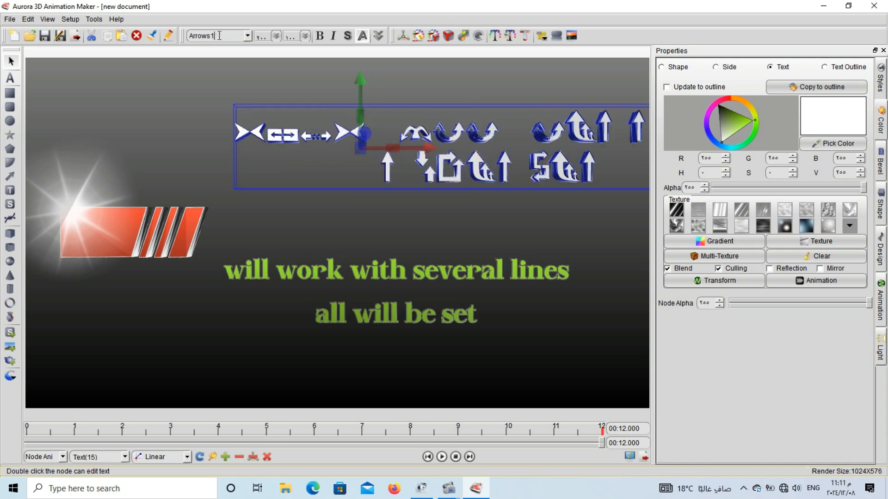
scroll(220, 36, "down", 2)
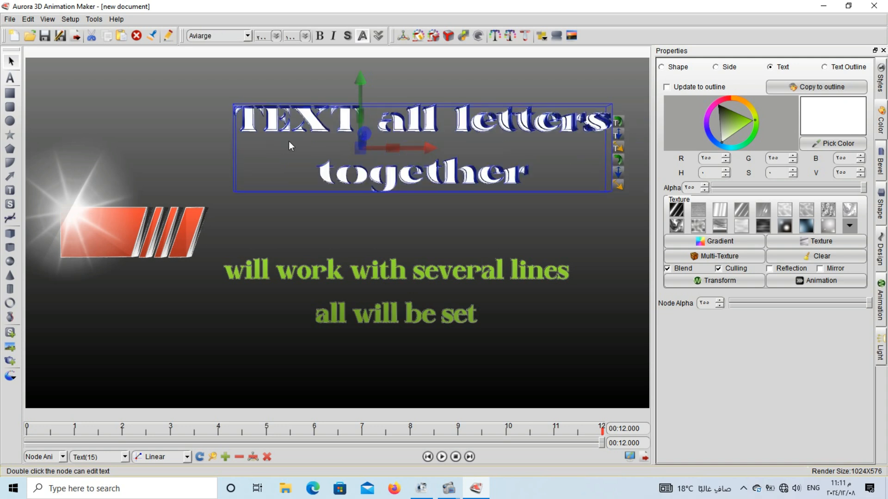
Move the "TEXT all letters together" text left and slightly up, and colour its letter faces green (about RGB 127, 194, 33).
left_click_drag(281, 130, 182, 126)
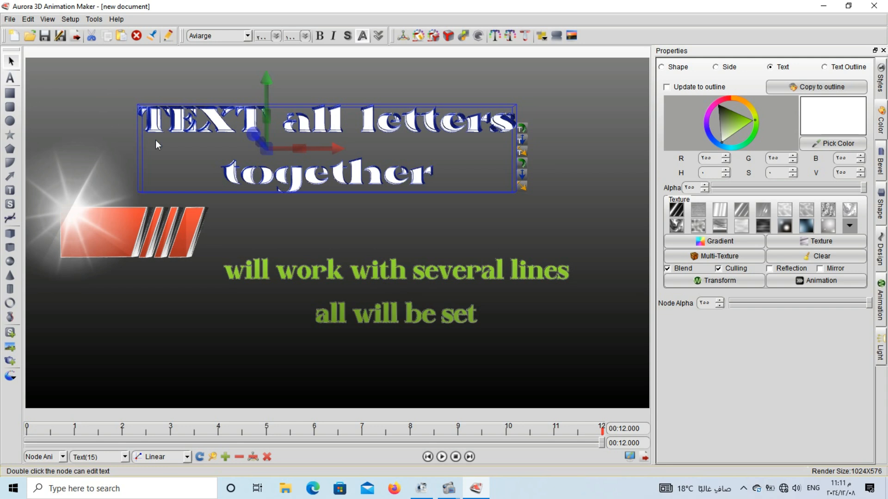
left_click_drag(219, 119, 179, 110)
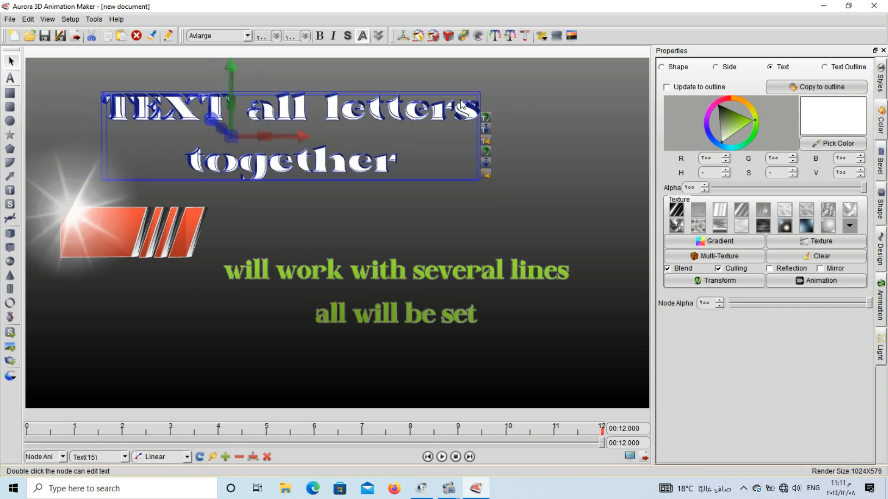
left_click(741, 121)
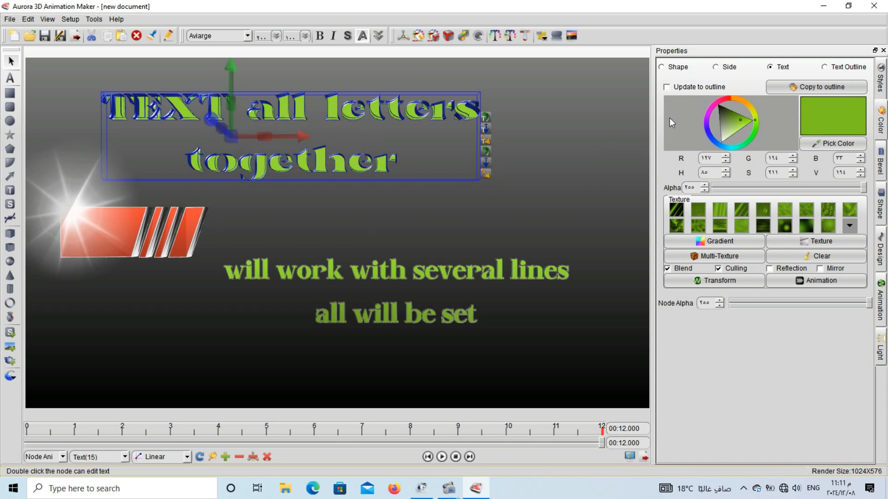
Change the upper text's outline colour to pale yellow-green and reduce its extrusion depth until the letters are flat.
left_click(825, 67)
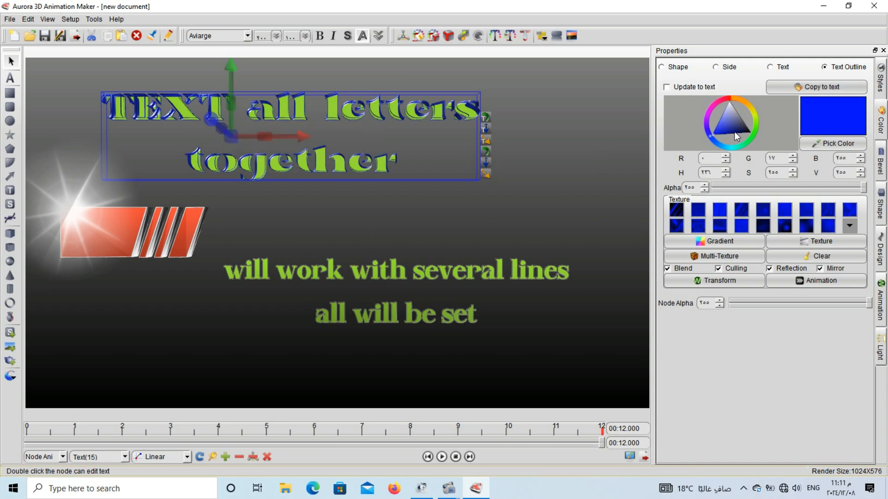
mouse_move(736, 133)
left_mouse_down()
mouse_move(755, 122)
mouse_move(730, 129)
mouse_move(721, 144)
mouse_move(737, 141)
left_mouse_up()
left_click(754, 118)
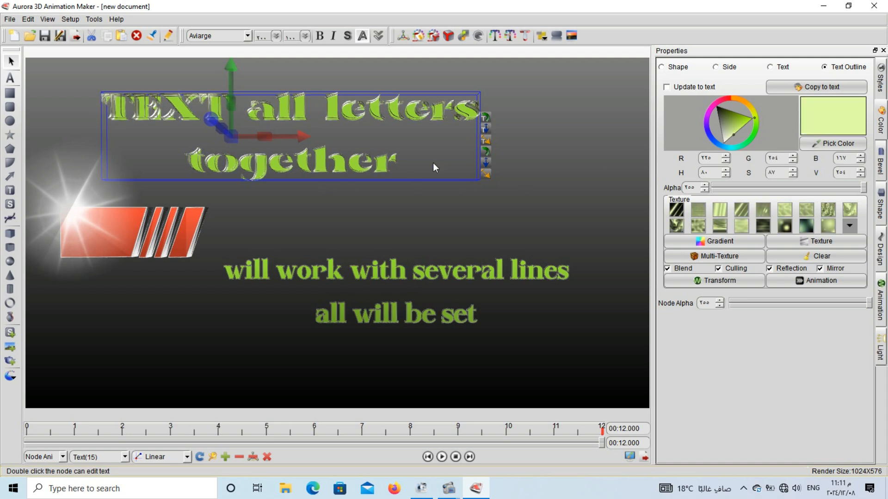
left_click_drag(486, 129, 457, 129)
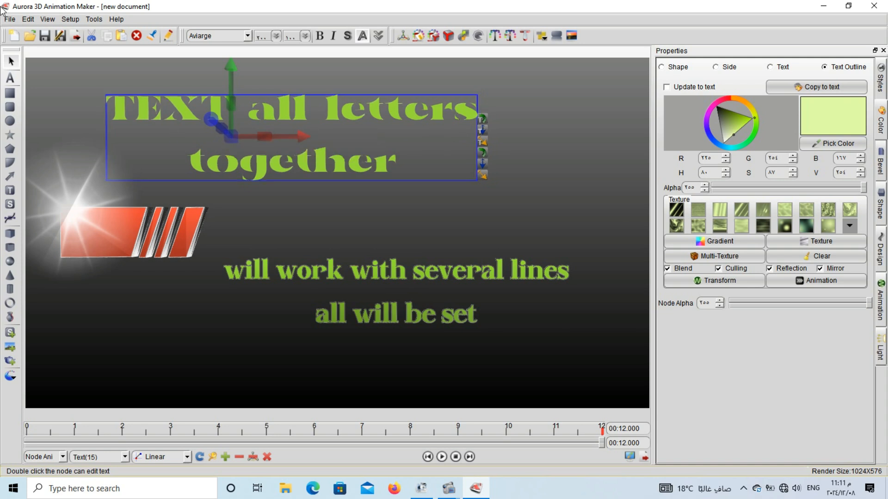
Start saving the project under a new name in the Animation Maker Files folder, entering "en" as the file name.
left_click(12, 19)
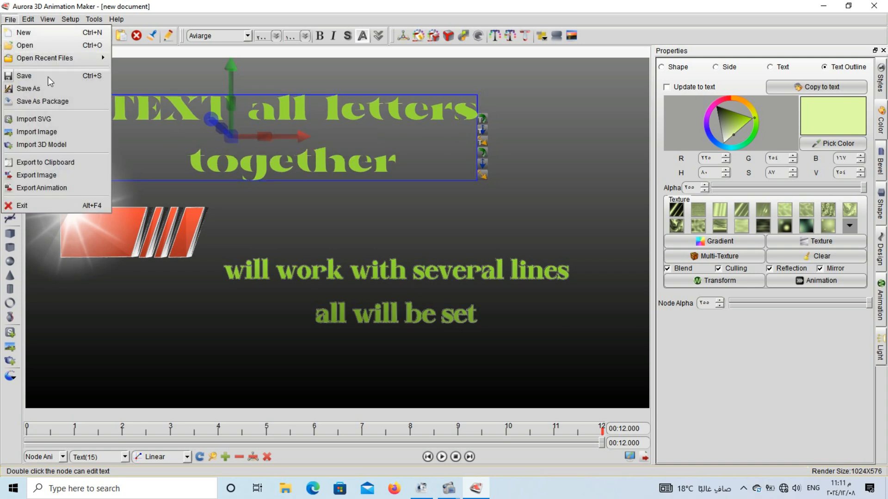
left_click(42, 88)
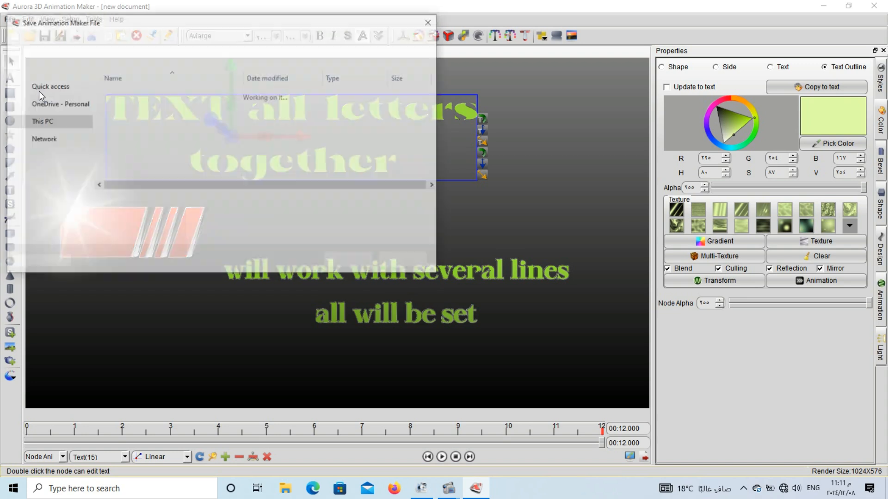
type("en")
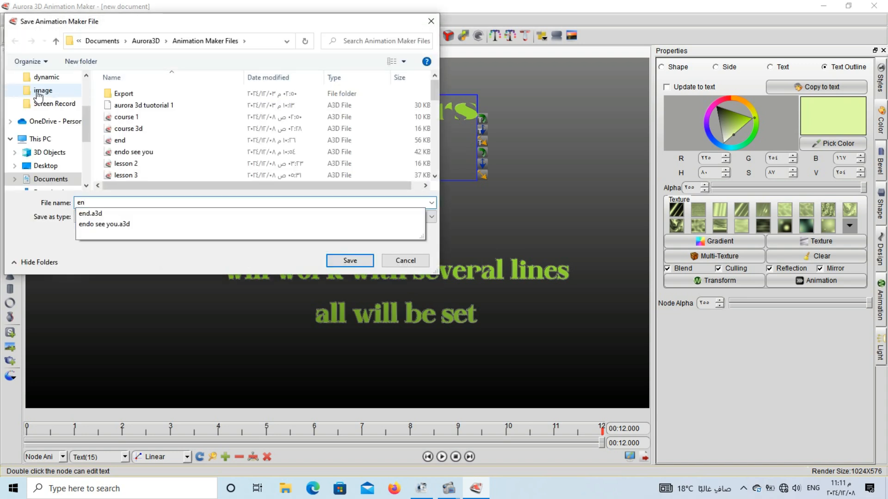